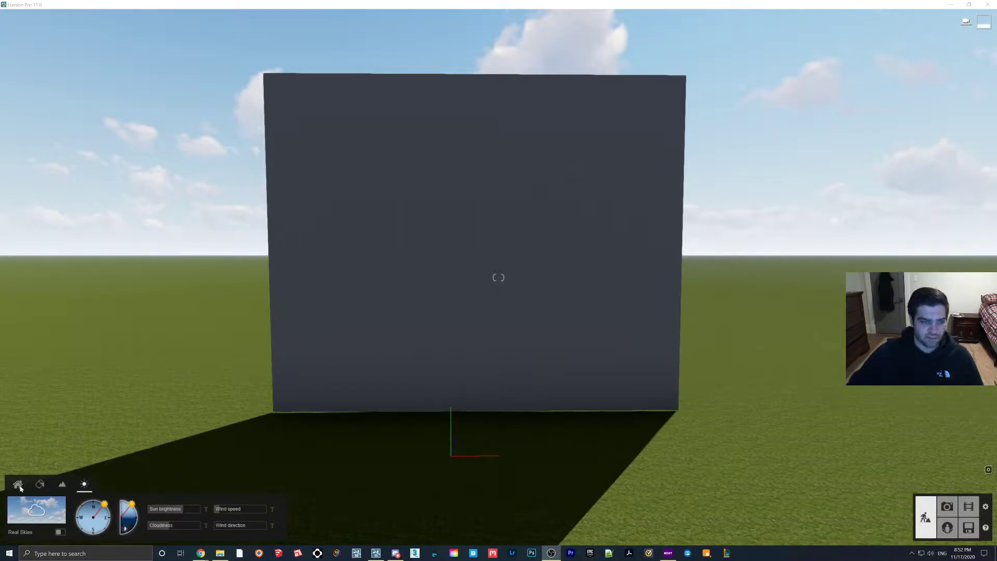
# Step: Turn the scene to night and compare spotlight presets like Lamp08 and Lamp03 in the Lights library
pyautogui.moveTo(132, 505); pyautogui.dragTo(135, 528)
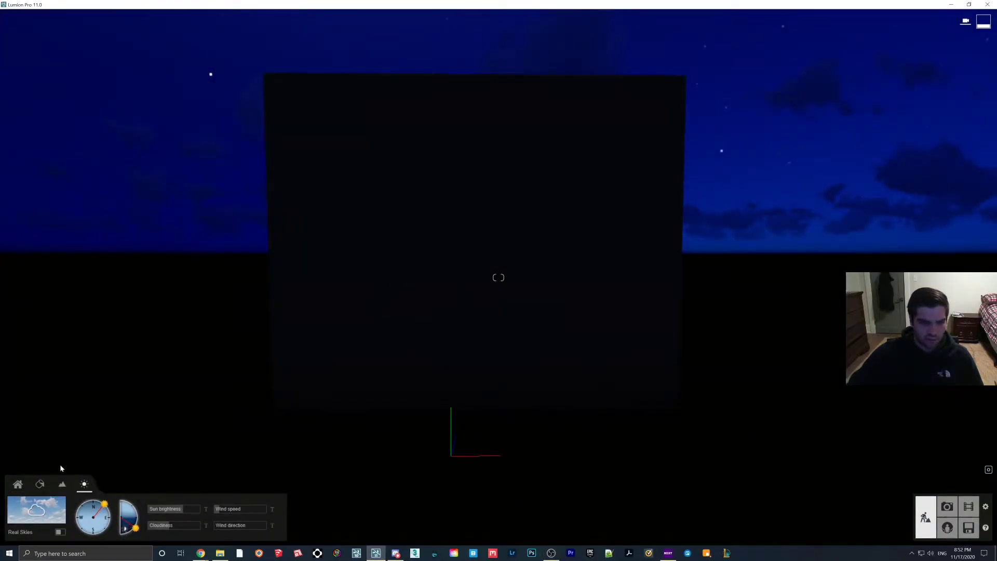
pyautogui.click(18, 484)
pyautogui.click(165, 506)
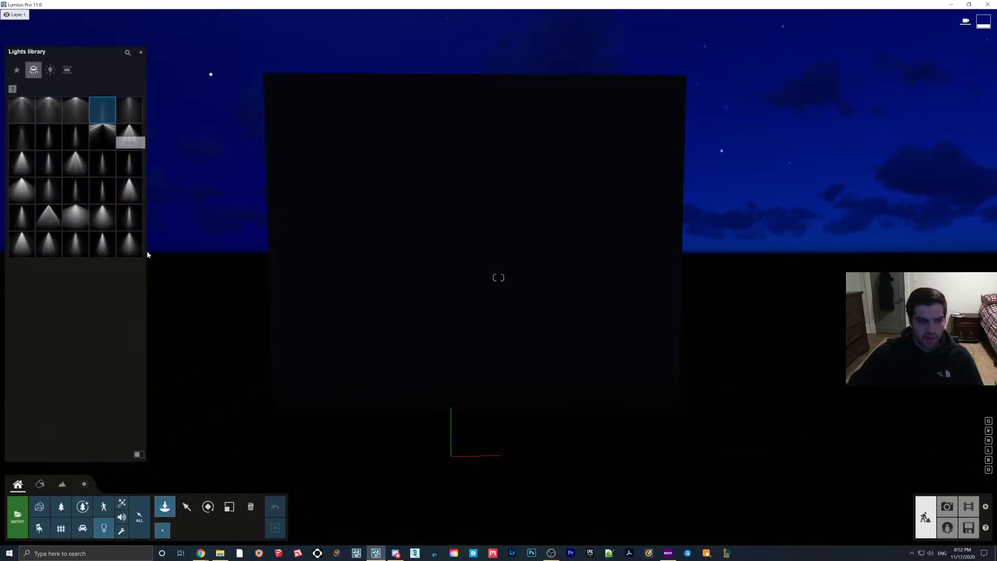
pyautogui.moveTo(127, 141)
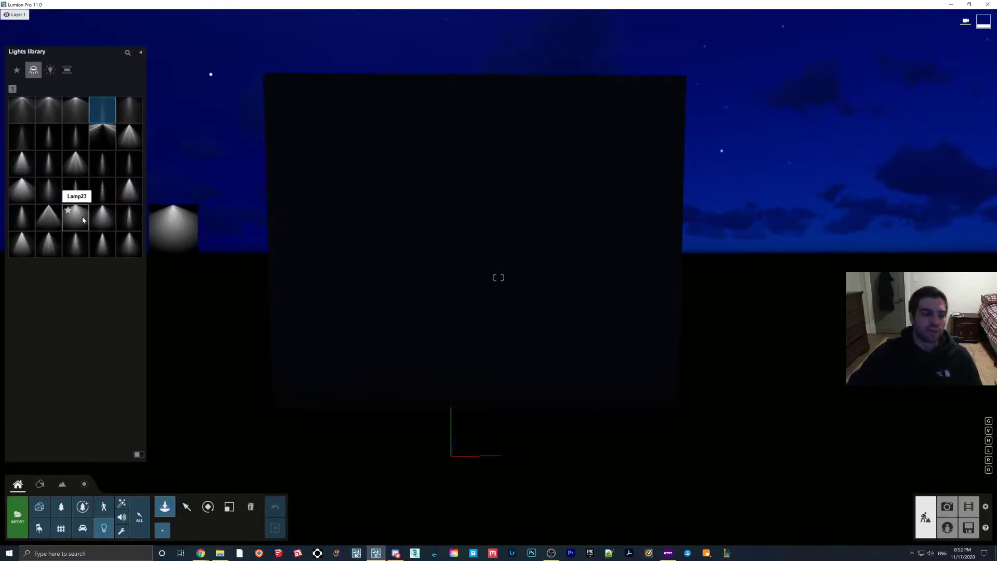
pyautogui.moveTo(96, 172)
pyautogui.moveTo(74, 147)
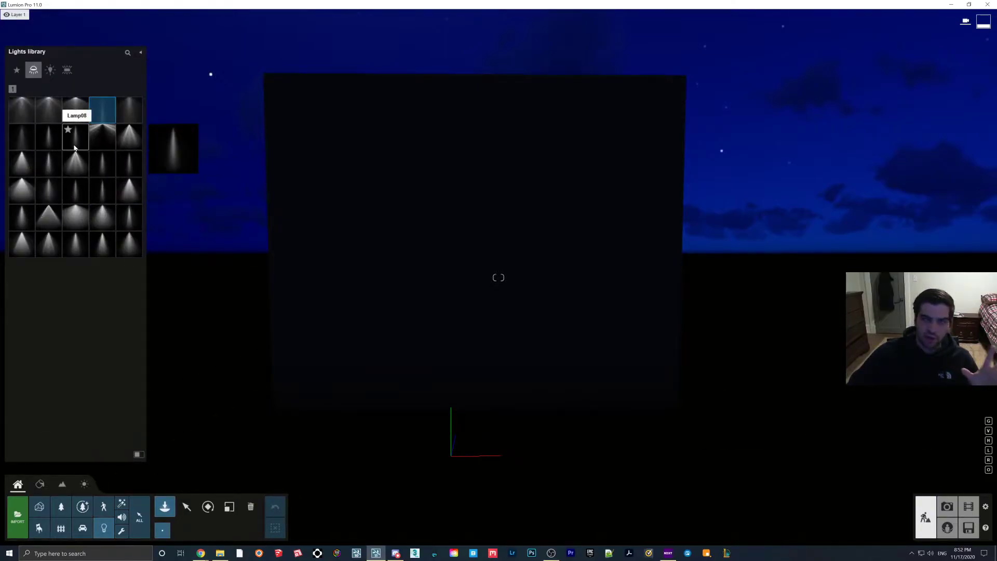
pyautogui.moveTo(71, 109)
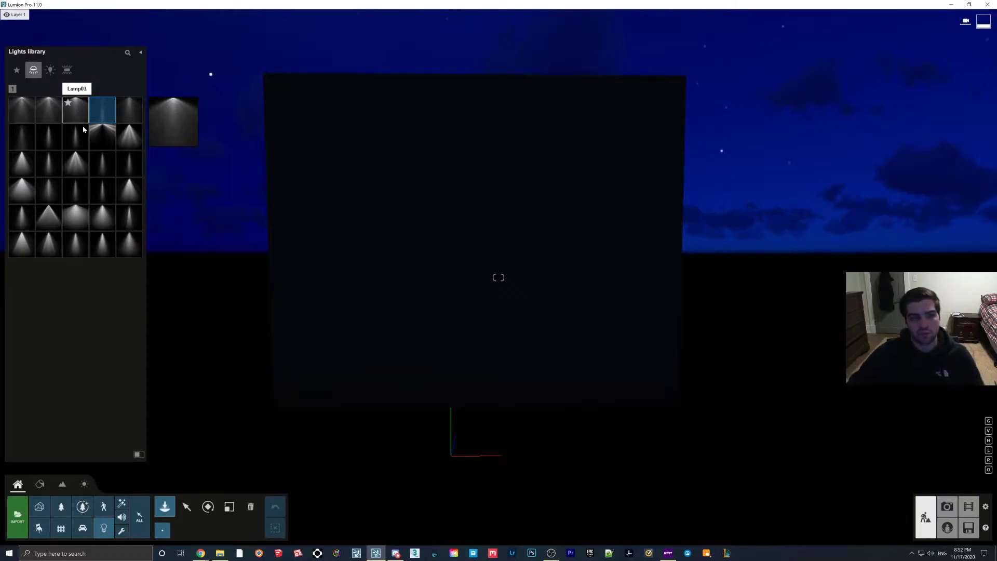
# Step: Place a Lamp03 spotlight near the top of the wall and select it to show its properties
pyautogui.click(77, 111)
pyautogui.click(478, 126)
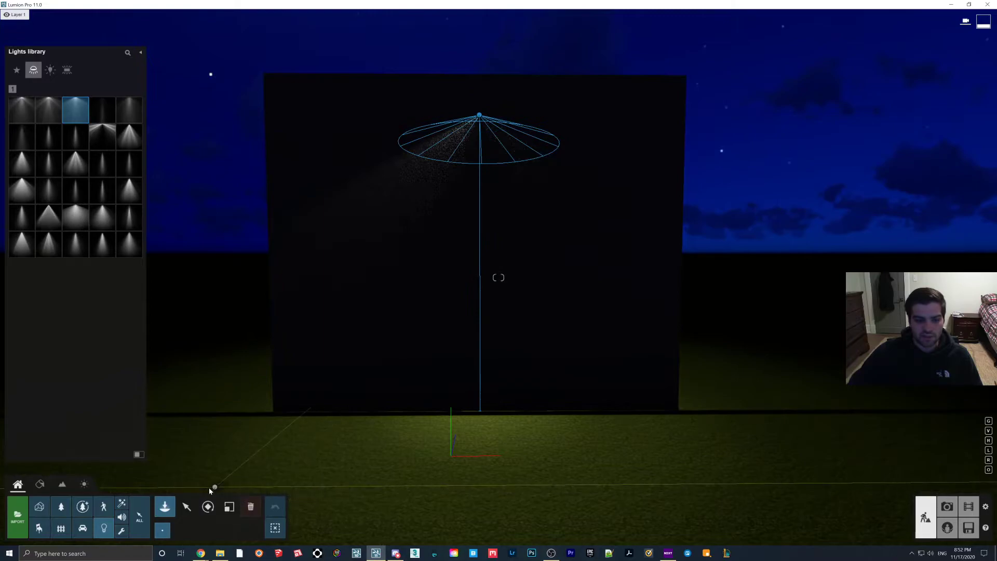
pyautogui.click(187, 507)
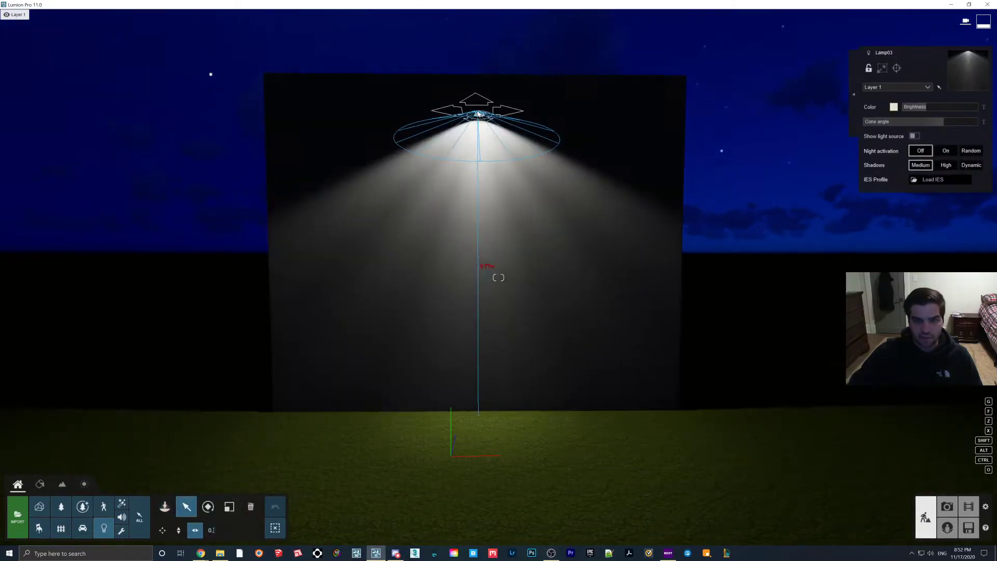
pyautogui.click(165, 506)
pyautogui.click(75, 109)
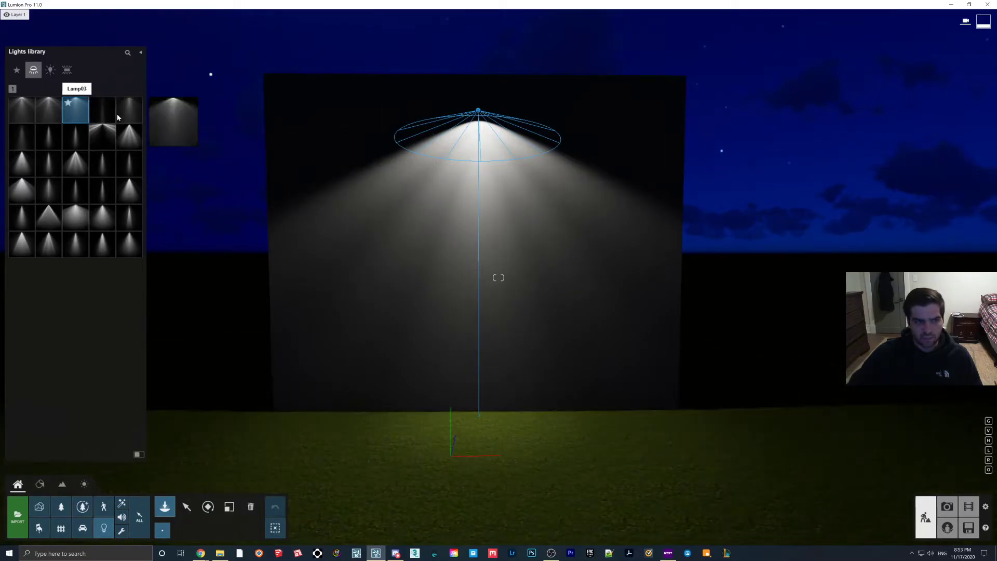
pyautogui.click(187, 507)
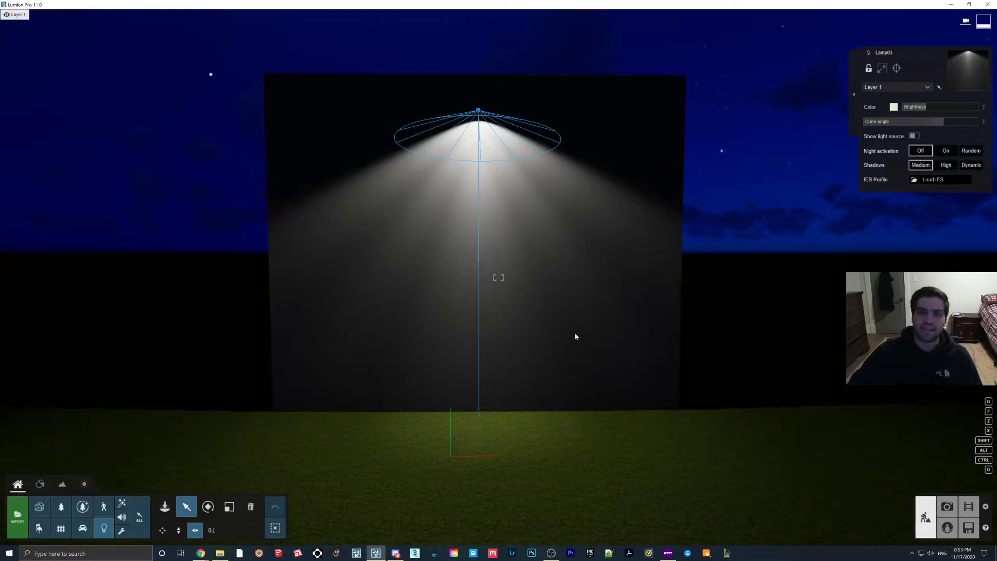
# Step: In Chrome, close the redundant ieslibrary tab, view the BEGA 321 lm, 9 W profile, then minimize
pyautogui.moveTo(200, 553)
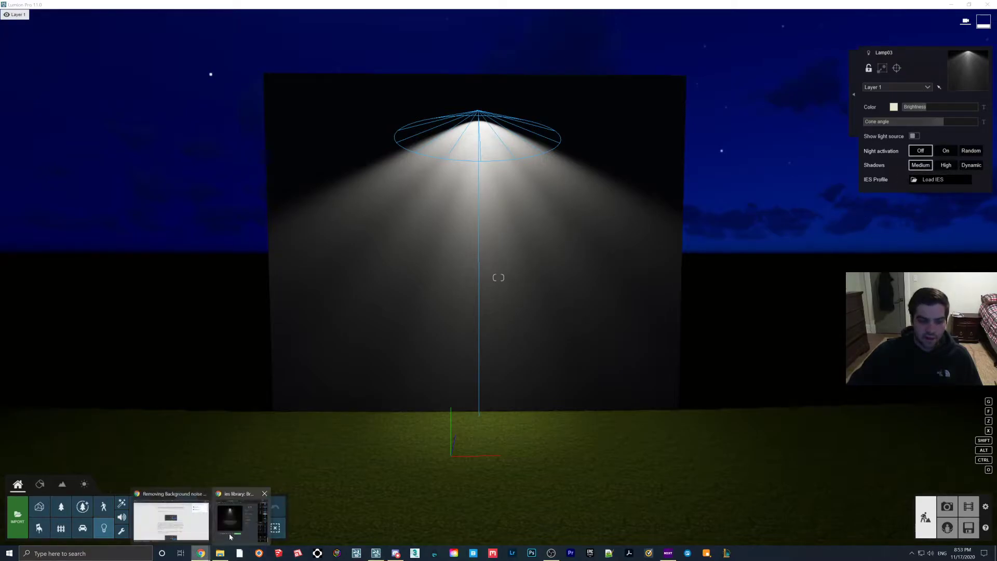
pyautogui.click(242, 515)
pyautogui.click(725, 95)
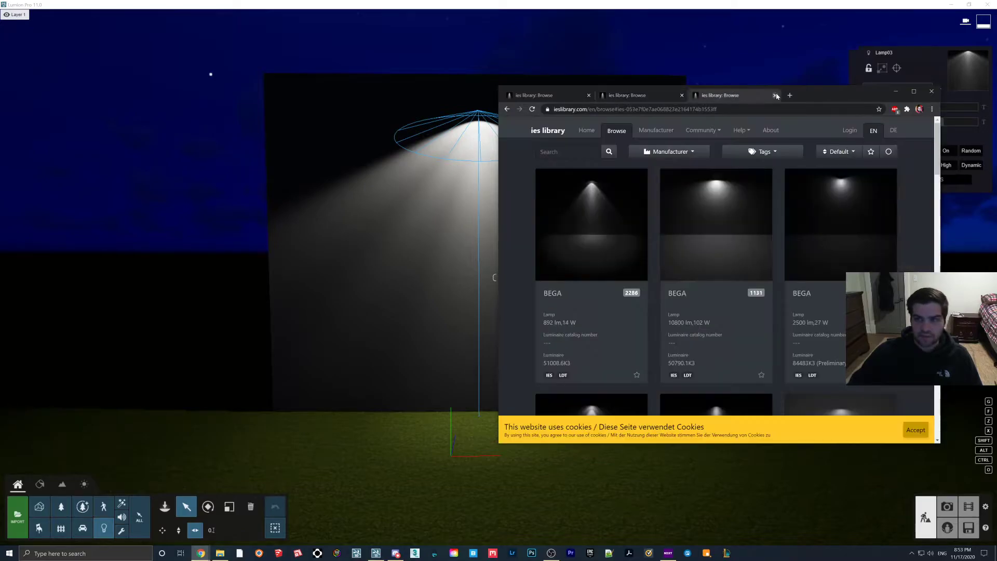
pyautogui.hotkey('ctrl', 'w')
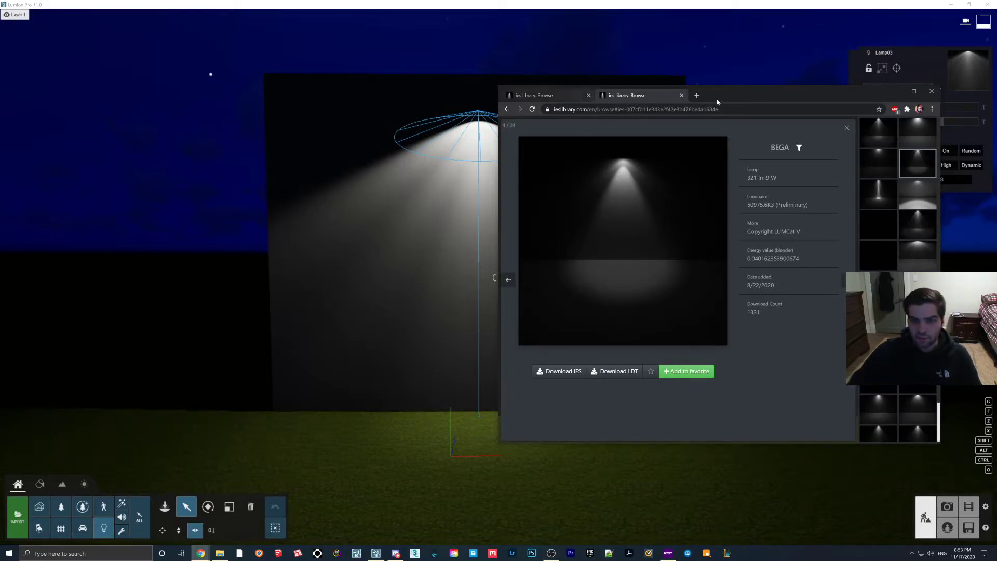
pyautogui.click(895, 91)
# Step: Load Light1.ies onto the spotlight, widen its cone angle, and preview the wall in Photo mode
pyautogui.click(933, 180)
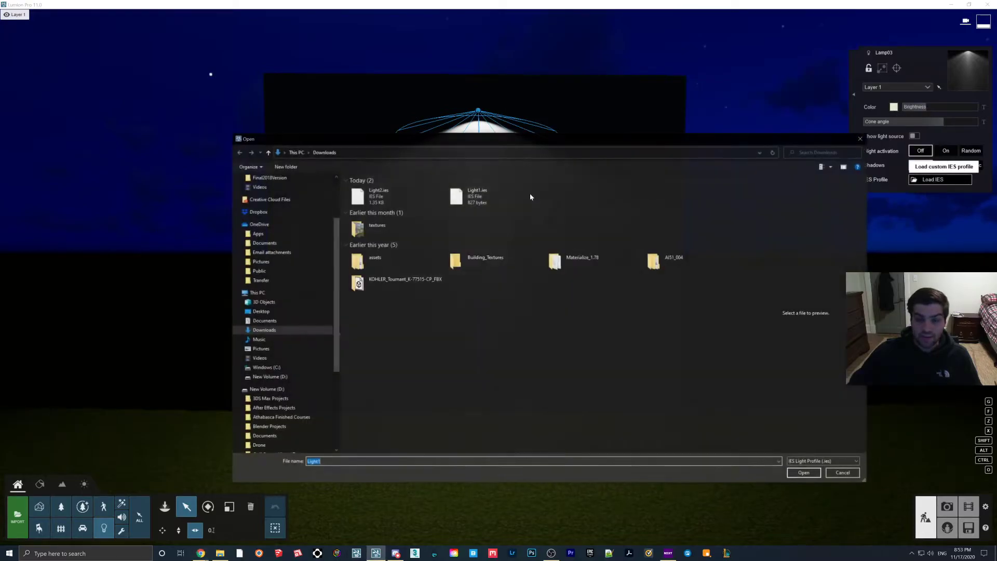
pyautogui.doubleClick(468, 196)
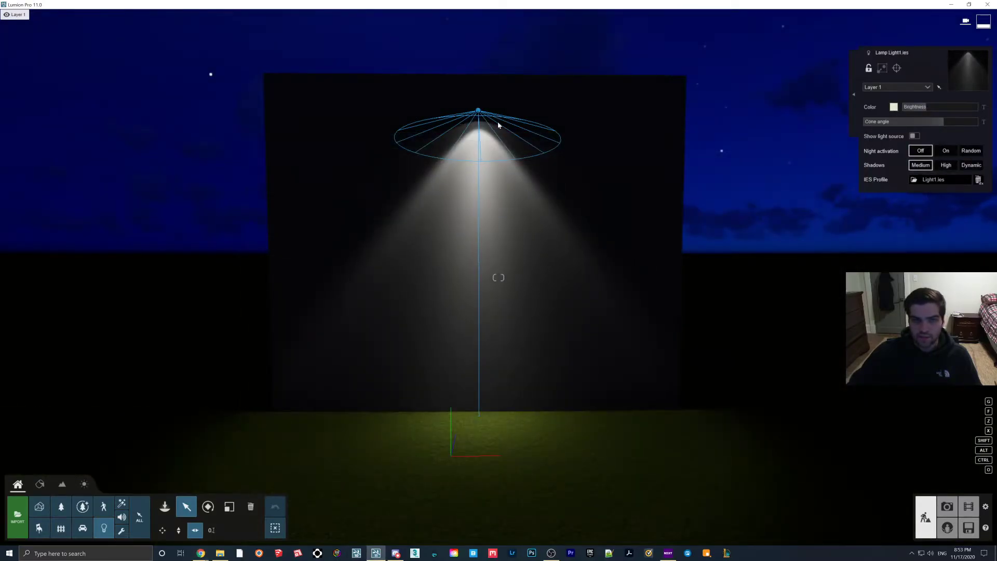
pyautogui.moveTo(944, 122); pyautogui.dragTo(967, 126)
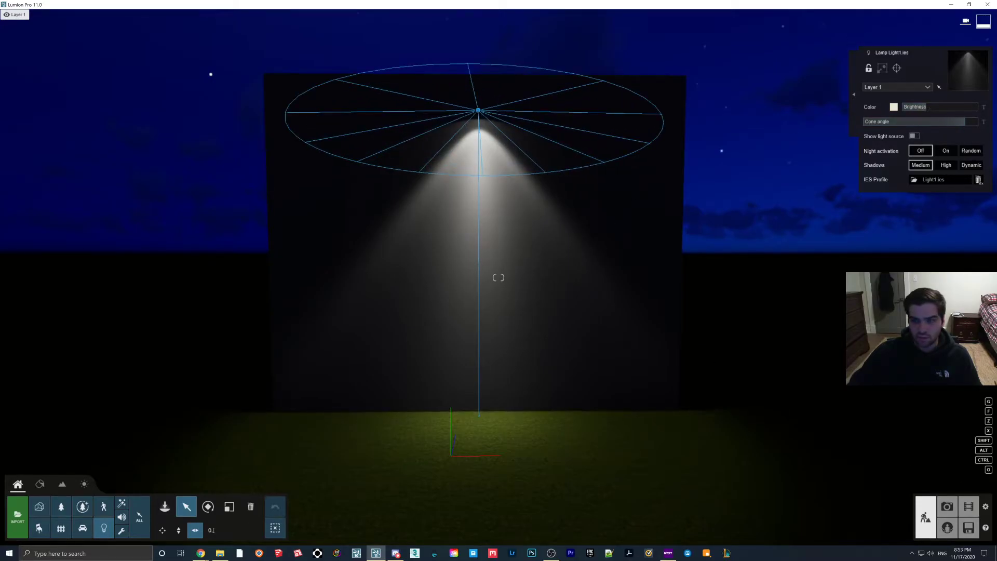
pyautogui.click(947, 507)
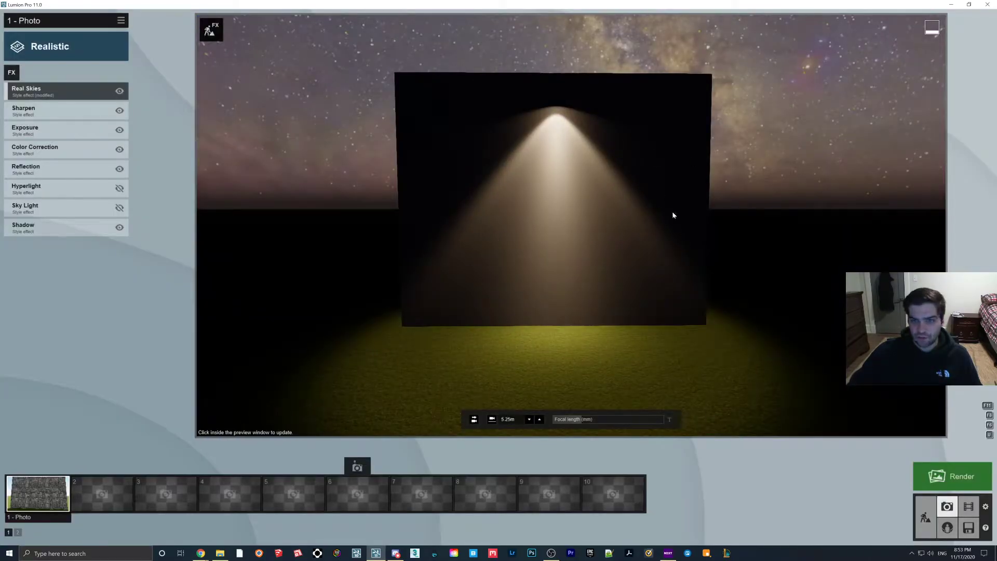
# Step: Refresh the night photo preview and move the IES library browser window to the right side
pyautogui.click(571, 185)
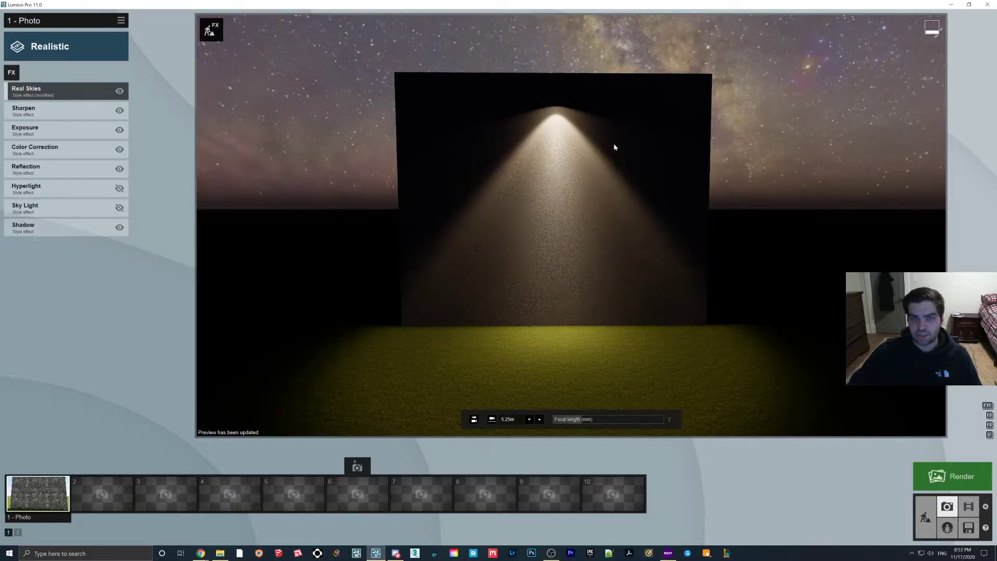
pyautogui.click(230, 502)
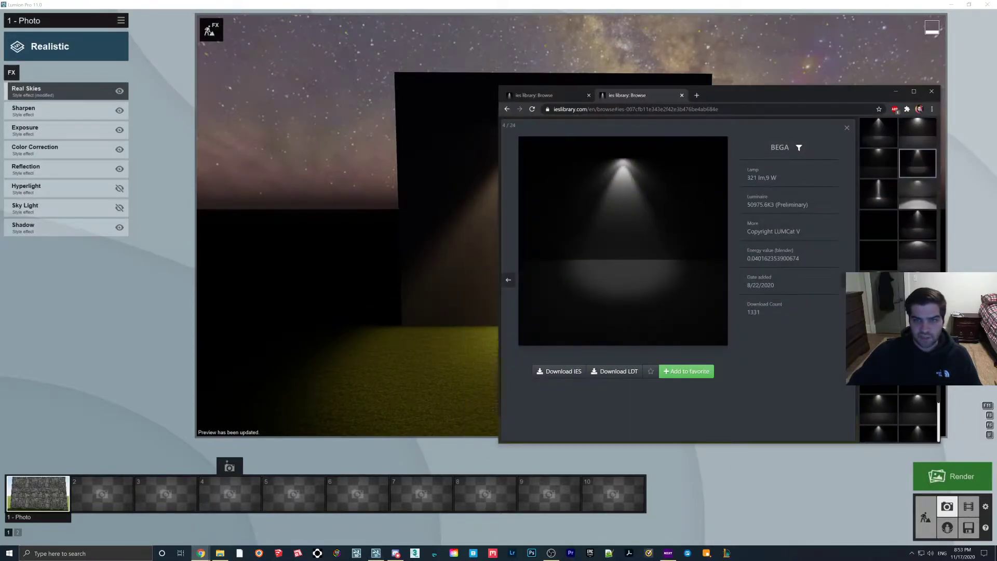
pyautogui.moveTo(722, 94); pyautogui.dragTo(831, 86)
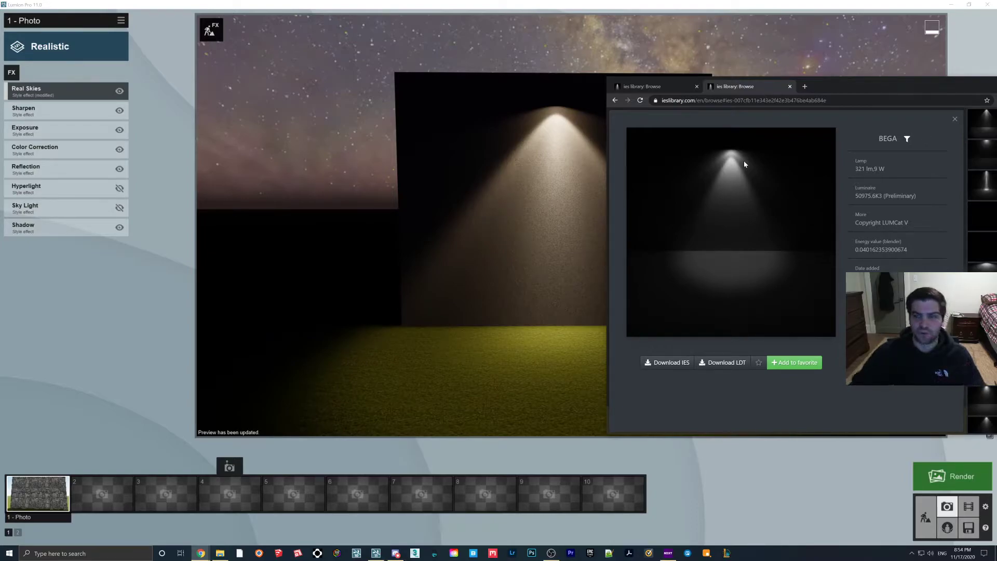
# Step: Browse the ieslibrary BEGA lamps, checking the 10800 lm lamp and scrolling down the grid
pyautogui.moveTo(744, 86); pyautogui.dragTo(575, 73)
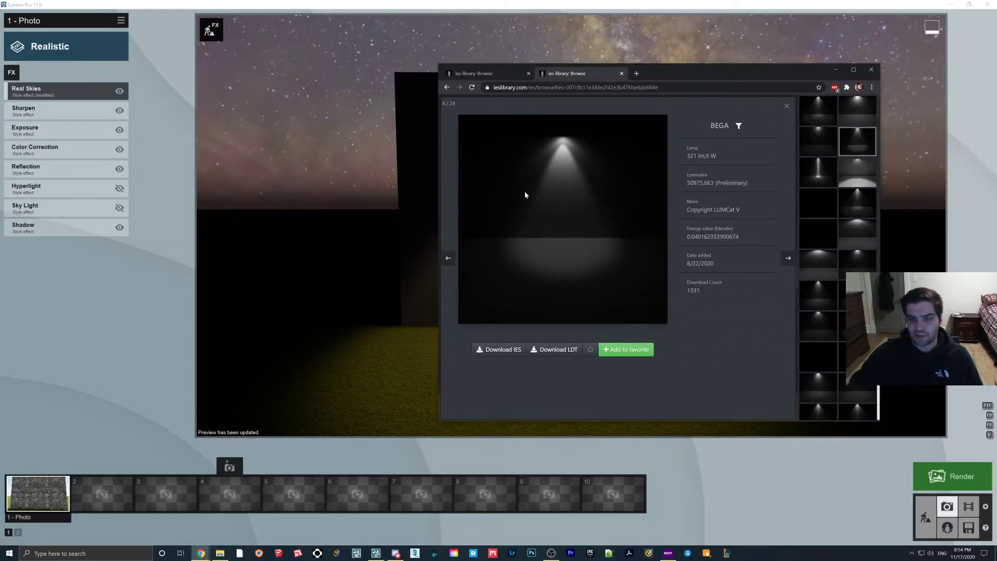
pyautogui.click(498, 74)
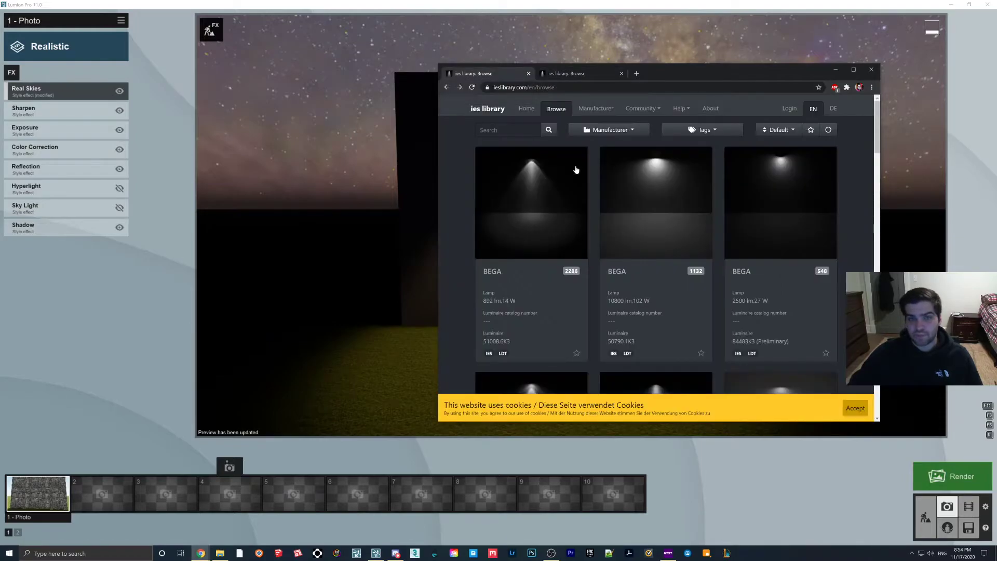
pyautogui.click(654, 229)
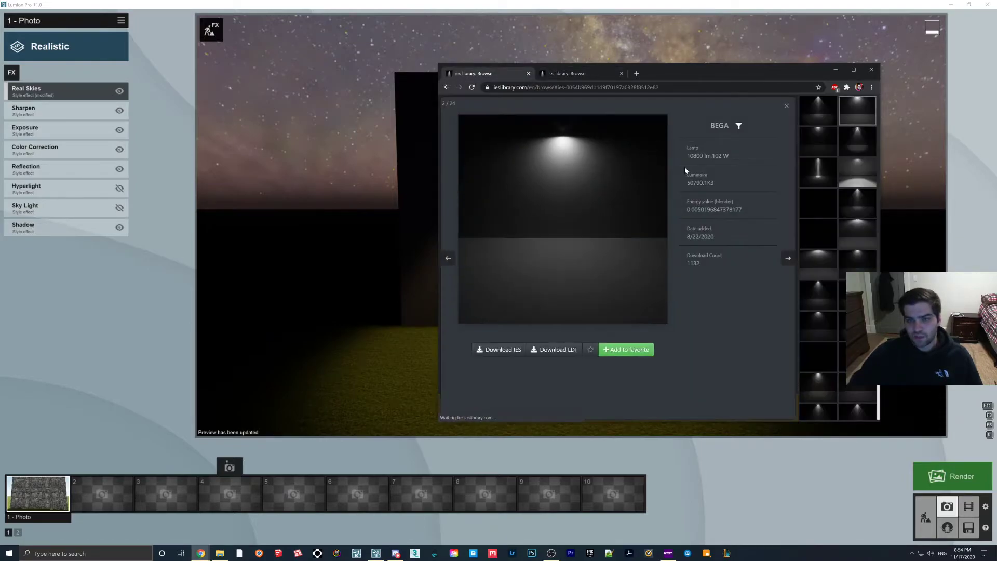
pyautogui.click(447, 88)
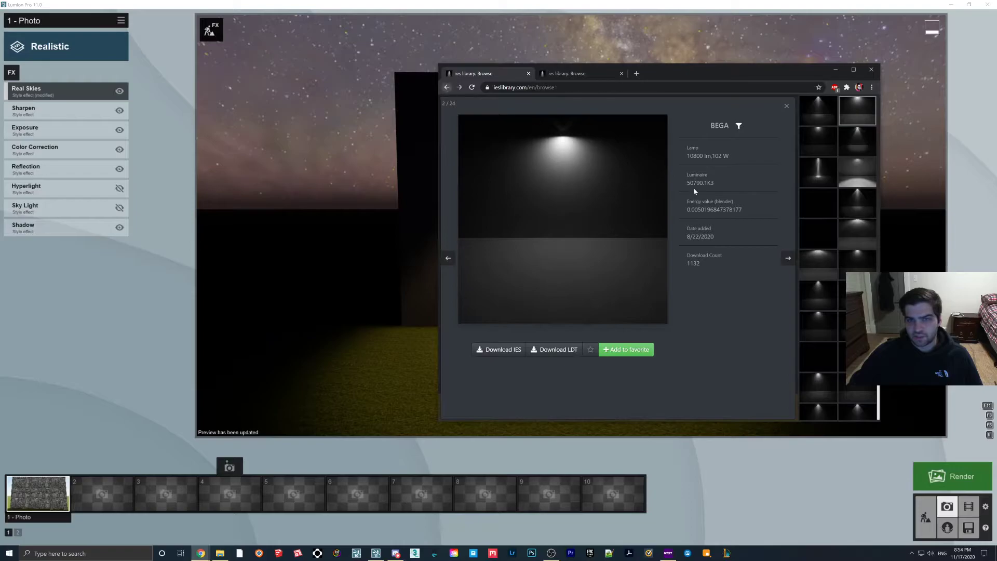
pyautogui.scroll(-10, 685, 231)
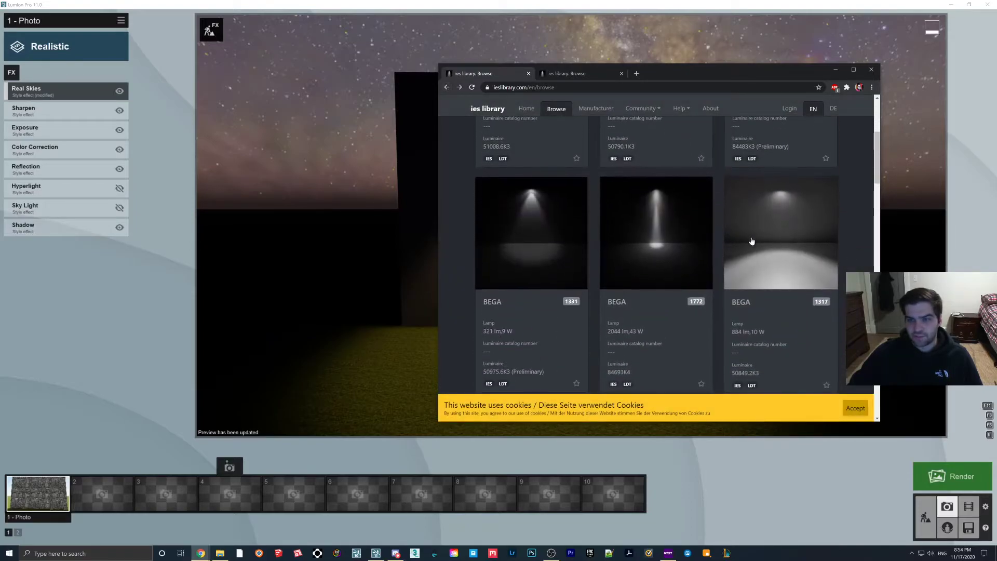
pyautogui.scroll(-5, 716, 224)
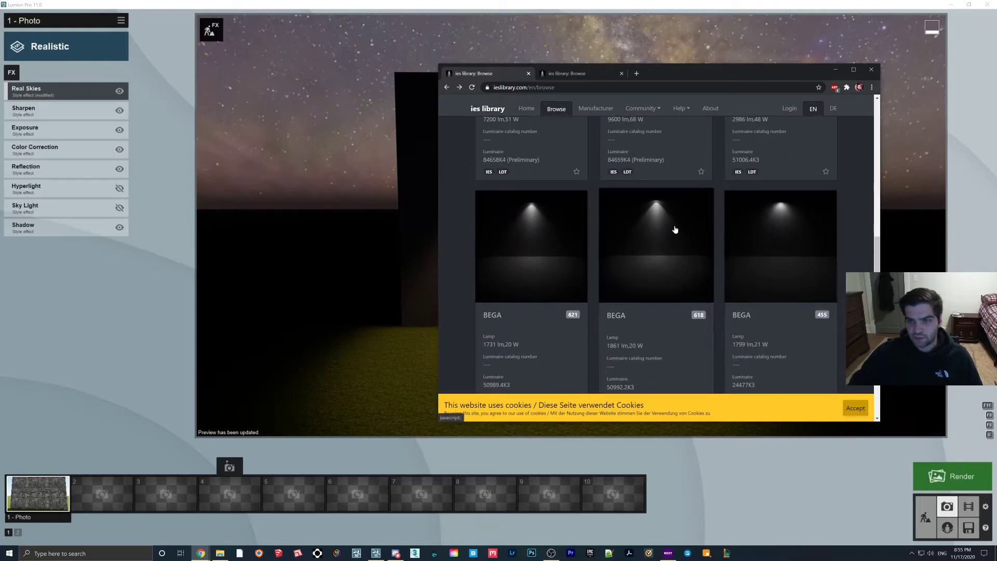
pyautogui.scroll(-5, 630, 227)
pyautogui.scroll(-5, 679, 232)
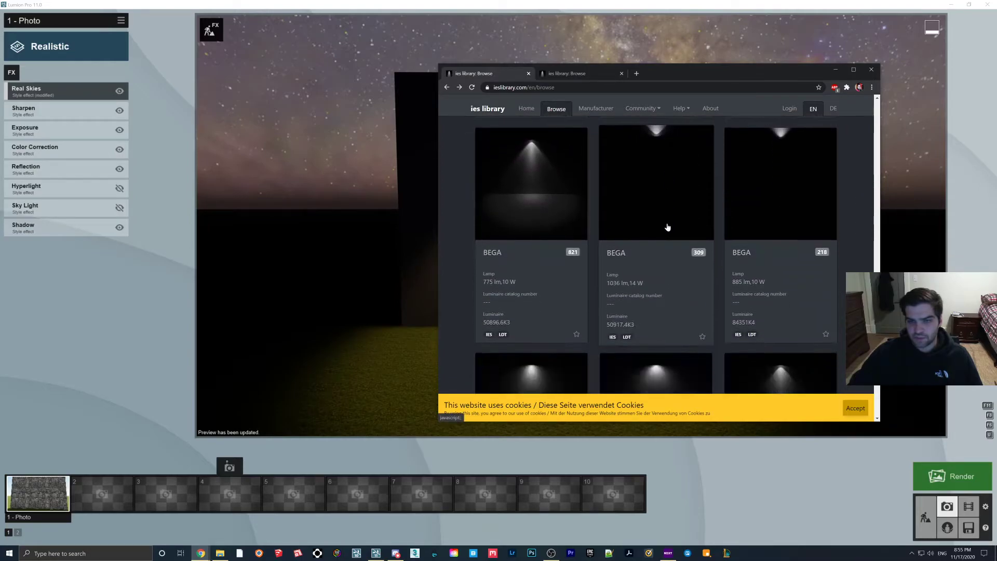
pyautogui.scroll(-5, 712, 243)
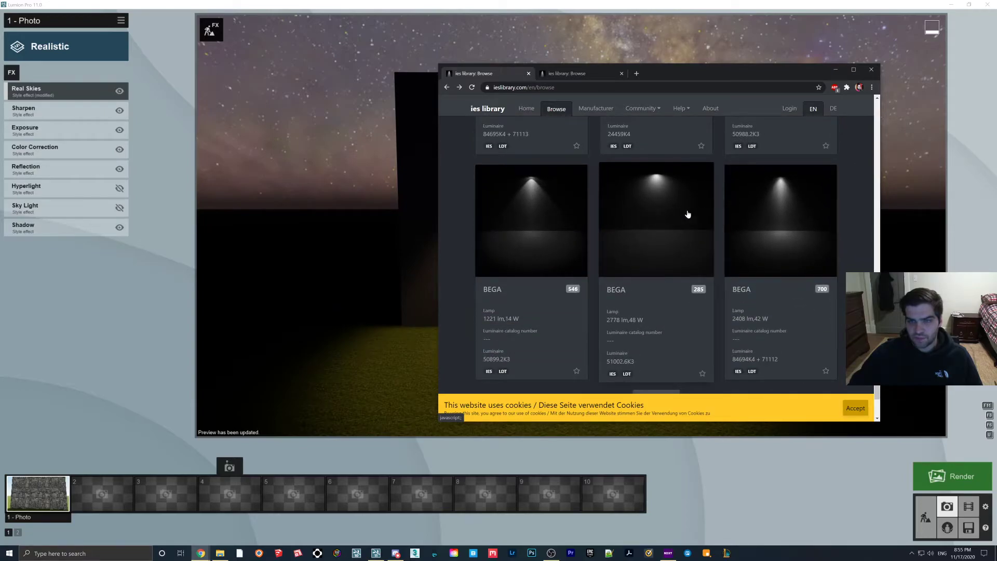
# Step: Download the BEGA 2778 lm, 48 W IES file and return to Lumion's Build mode
pyautogui.click(686, 217)
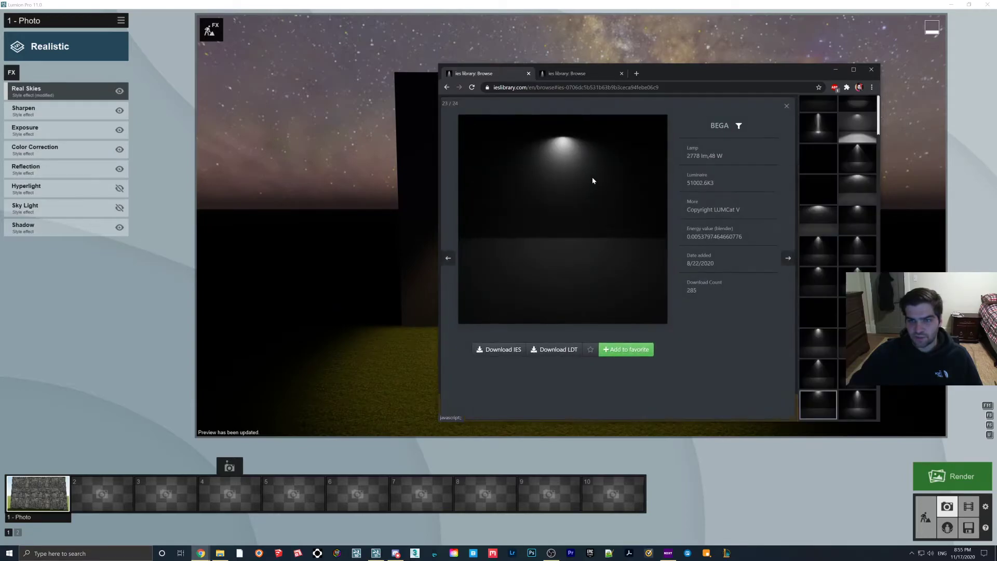
pyautogui.click(500, 352)
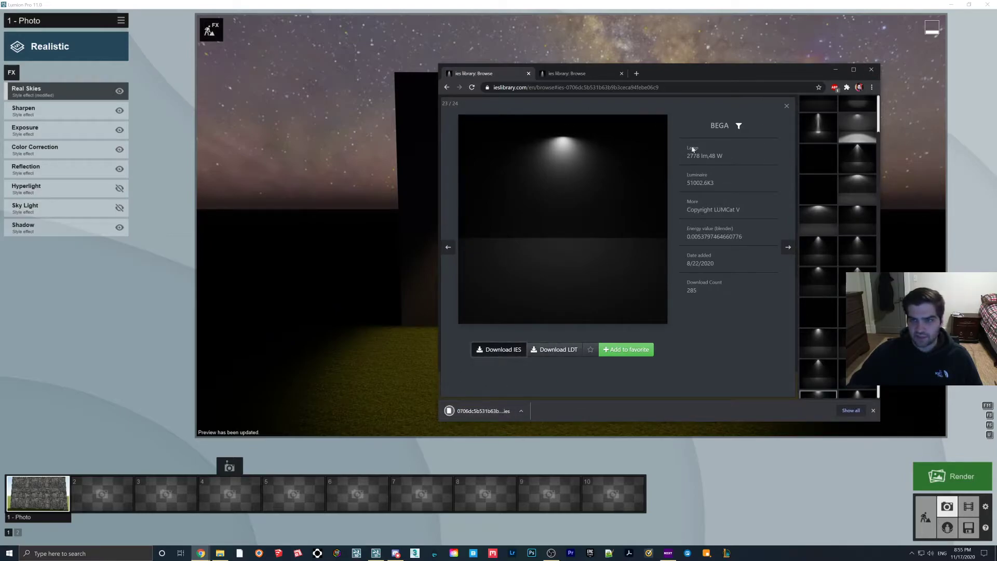
pyautogui.click(837, 69)
pyautogui.click(927, 505)
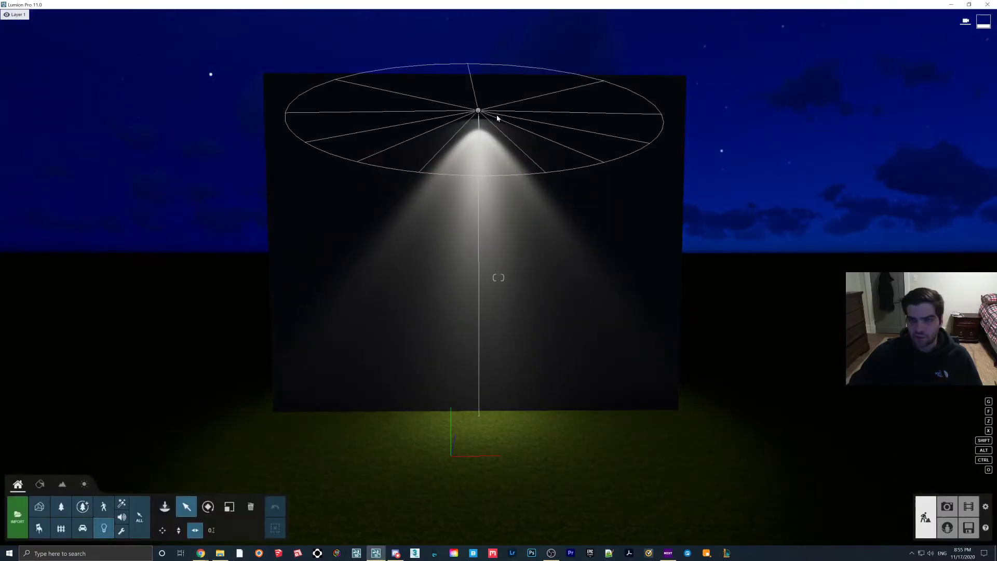
# Step: Load the downloaded BEGA .ies file onto the spotlight and lower its brightness slightly
pyautogui.click(931, 181)
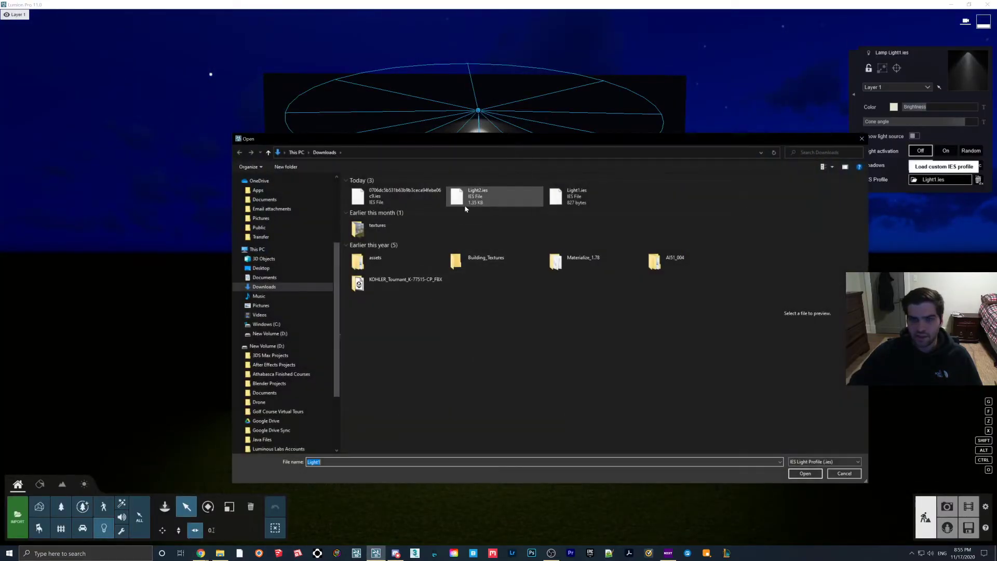
pyautogui.doubleClick(409, 192)
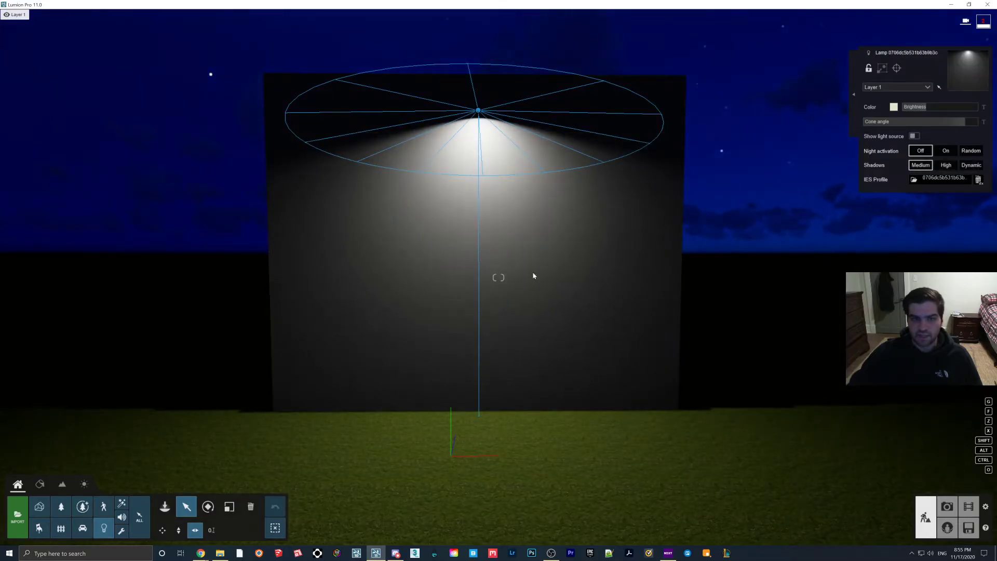
pyautogui.click(201, 553)
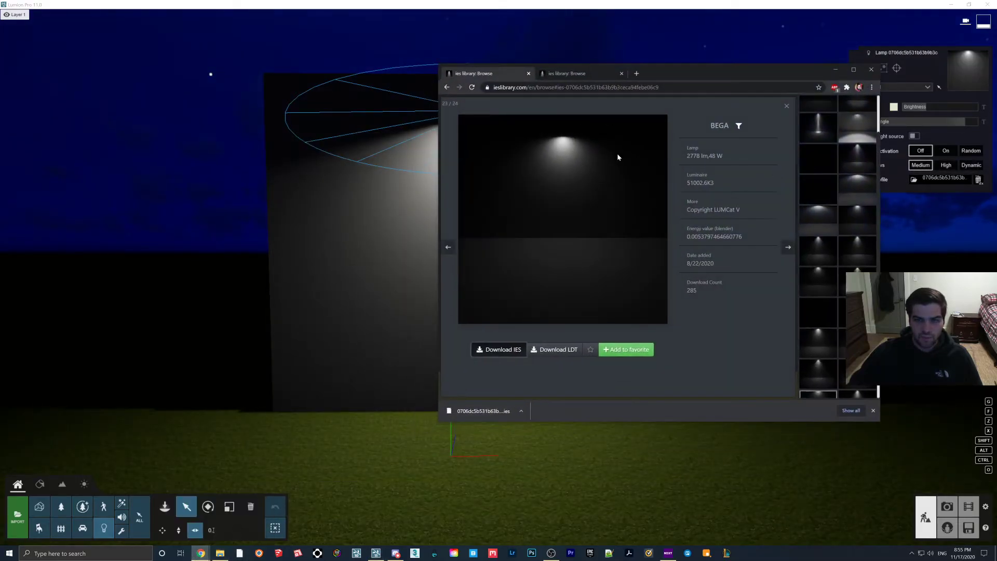
pyautogui.click(836, 70)
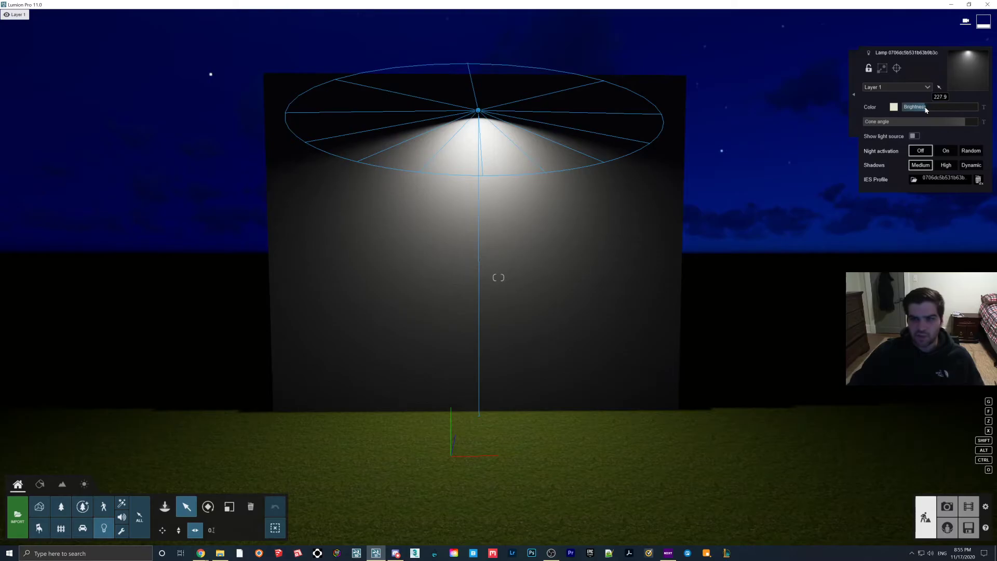
pyautogui.moveTo(924, 109); pyautogui.dragTo(922, 109)
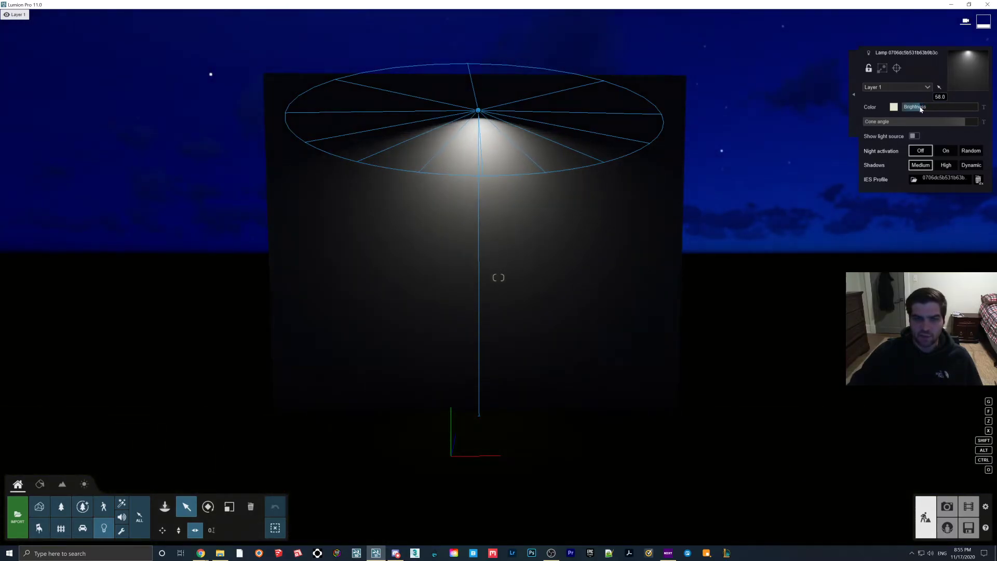
# Step: Raise the spotlight's brightness so the wall glows with a bright fan of light
pyautogui.click(200, 552)
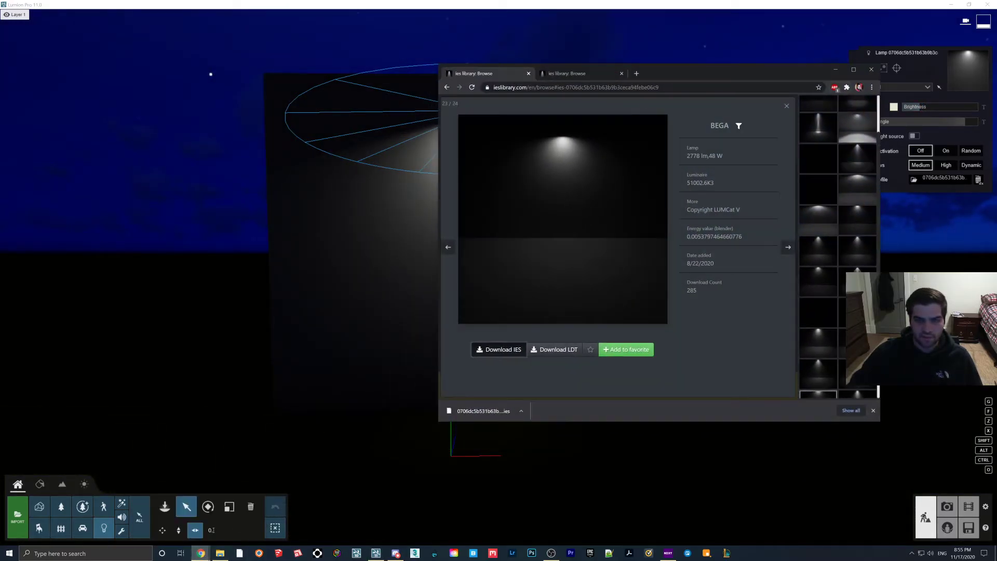
pyautogui.moveTo(670, 78); pyautogui.dragTo(811, 71)
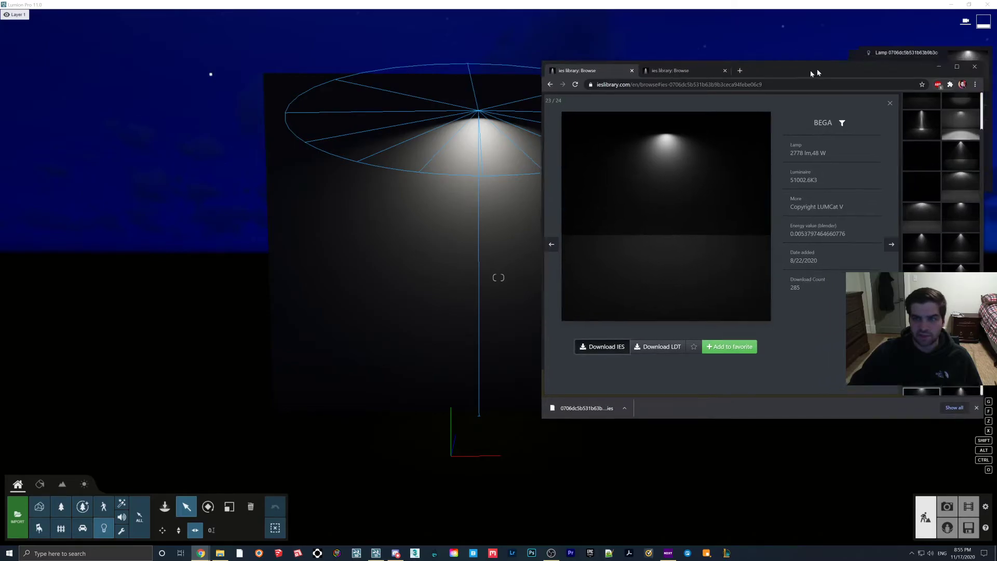
pyautogui.click(939, 65)
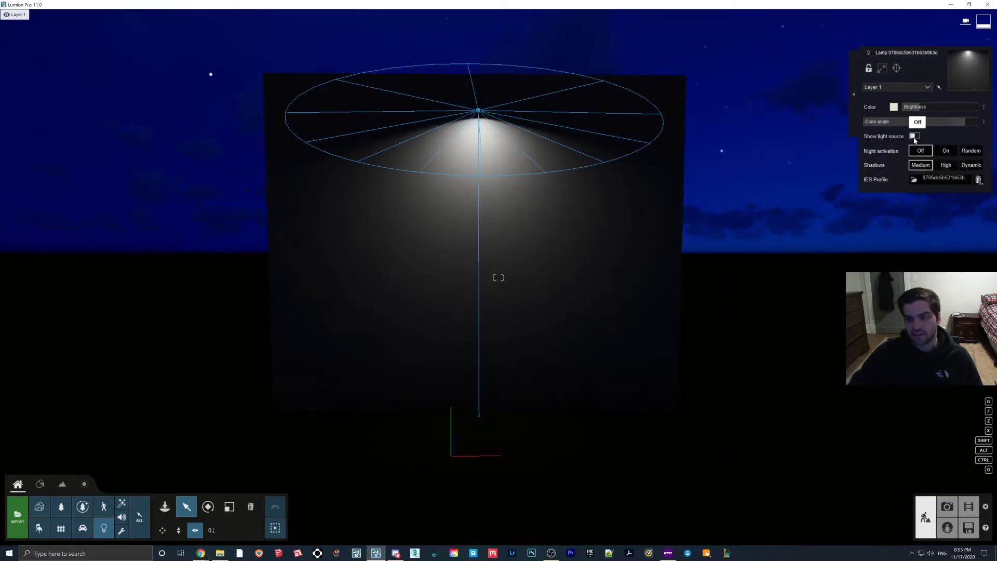
pyautogui.moveTo(921, 107); pyautogui.dragTo(927, 107)
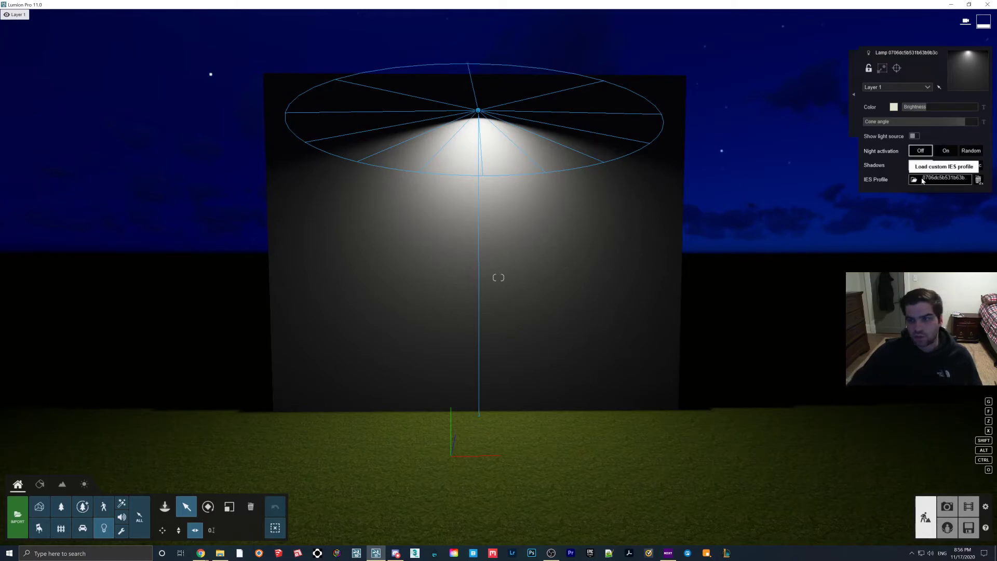
pyautogui.moveTo(208, 551)
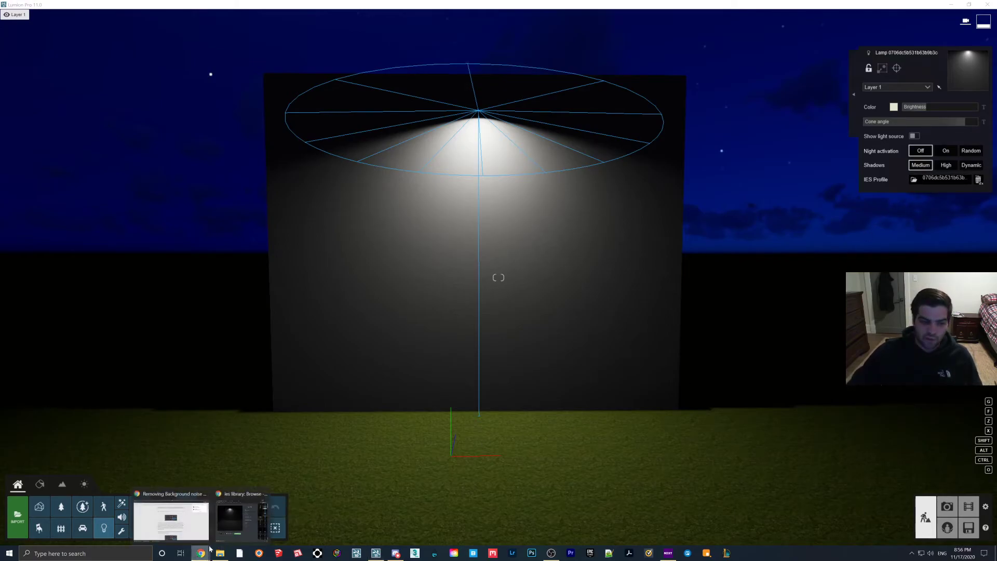
# Step: Tidy the extra ieslibrary tabs and download the IES file for the BEGA 2500 lm, 27 W light
pyautogui.click(172, 512)
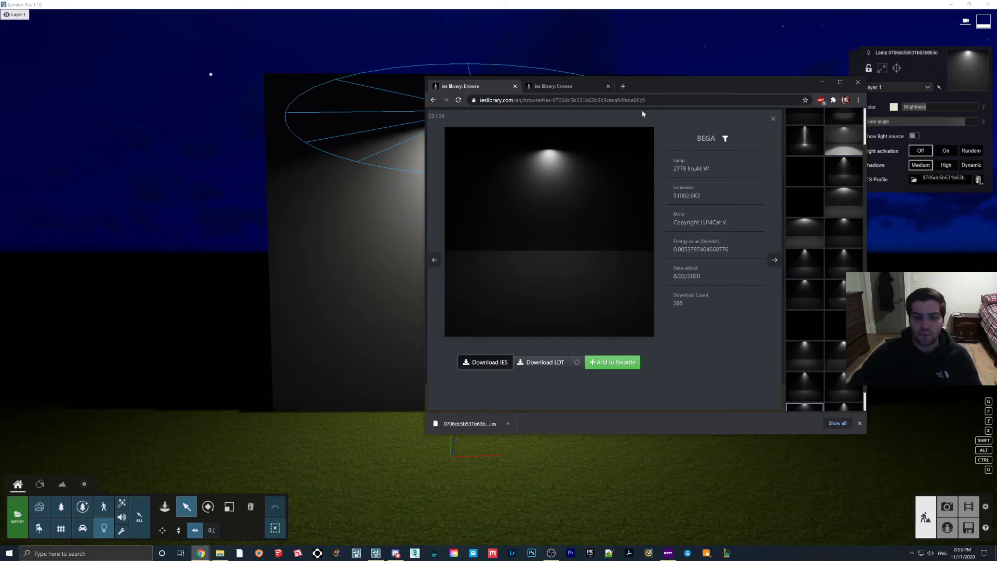
pyautogui.click(434, 100)
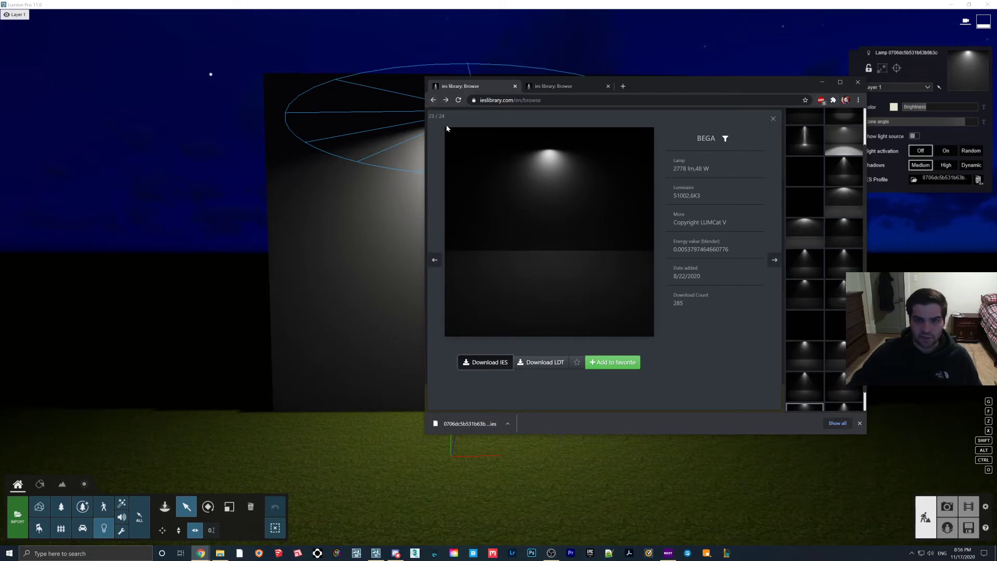
pyautogui.click(433, 100)
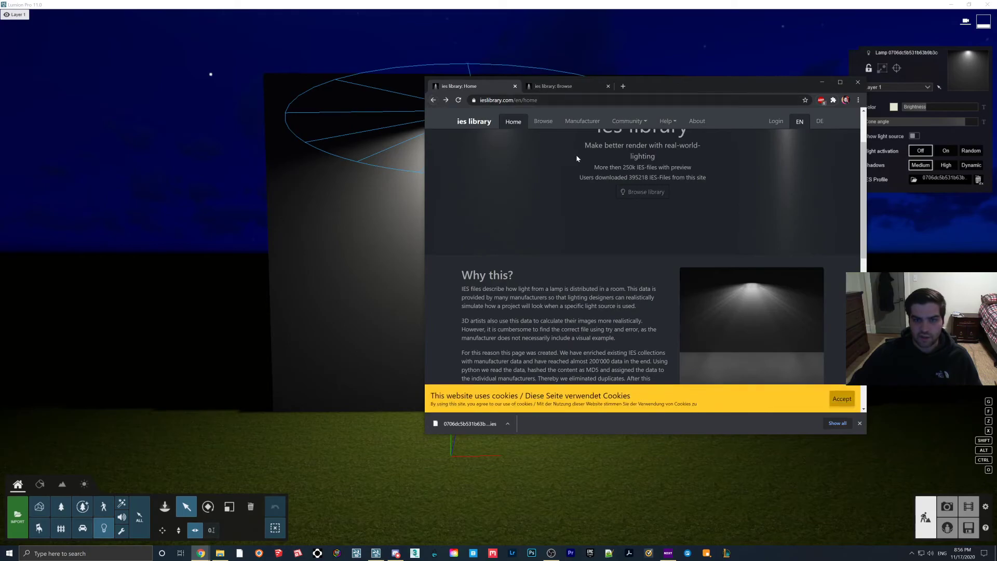
pyautogui.scroll(-6, 617, 193)
pyautogui.scroll(1, 618, 192)
pyautogui.click(563, 88)
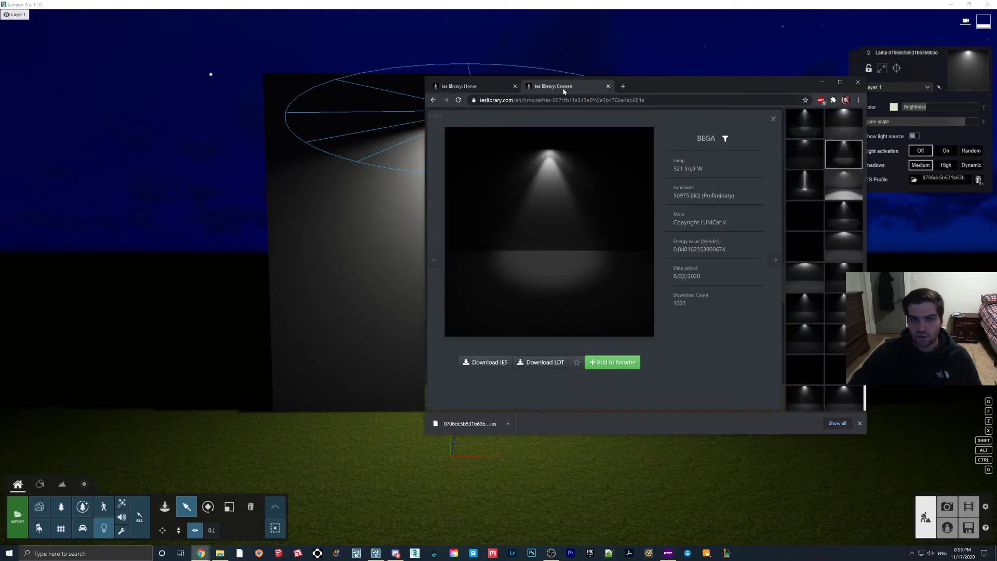
pyautogui.click(514, 86)
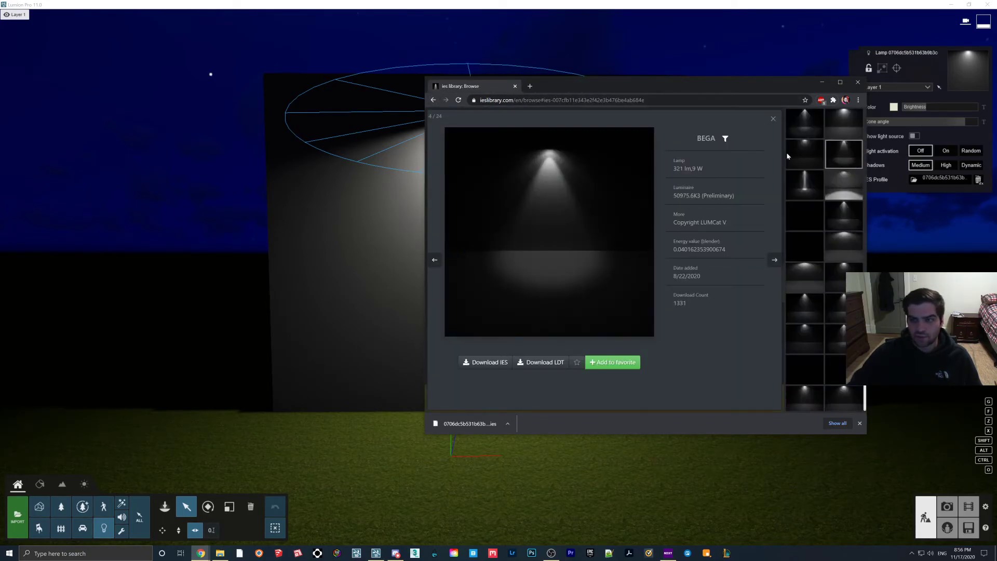
pyautogui.click(773, 123)
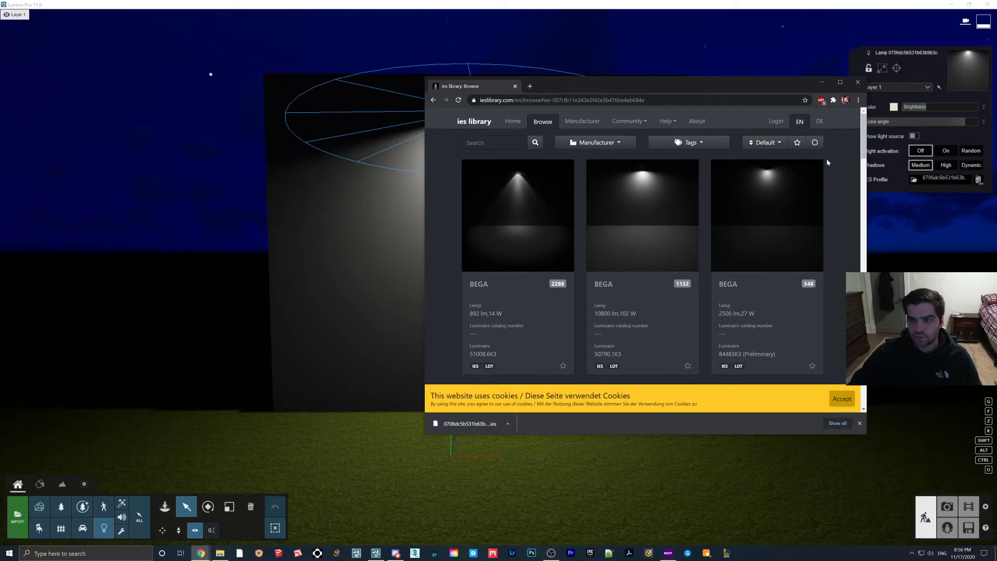
pyautogui.click(765, 281)
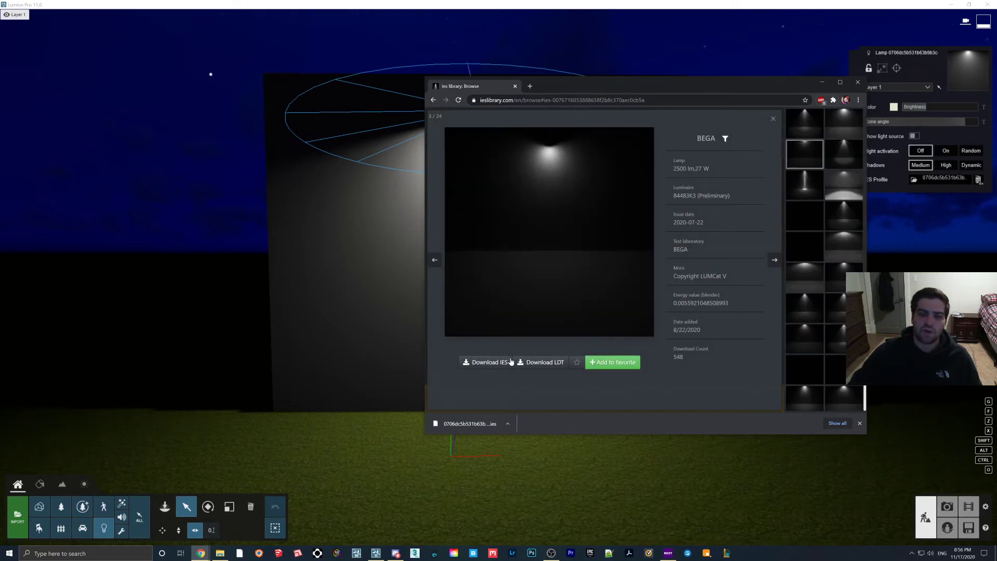
pyautogui.click(486, 362)
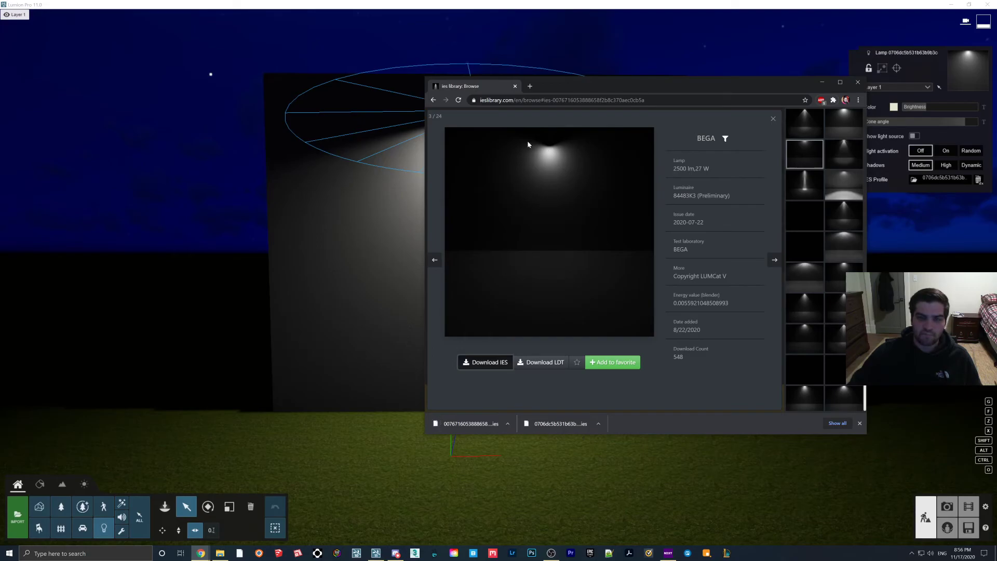
# Step: Load the new 2500 lm IES file onto the spotlight, then revert to the earlier profile
pyautogui.click(822, 82)
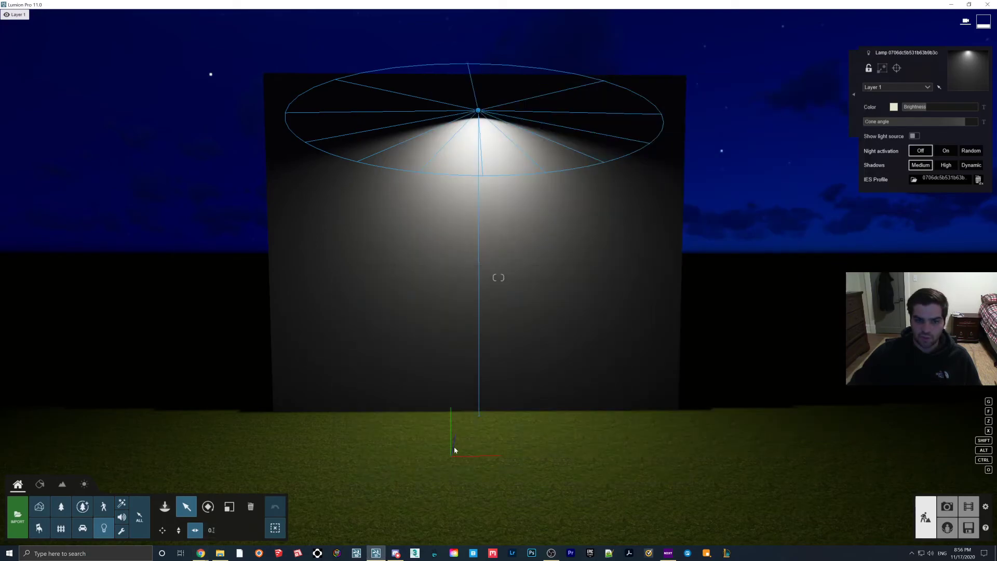
pyautogui.click(914, 179)
pyautogui.click(400, 197)
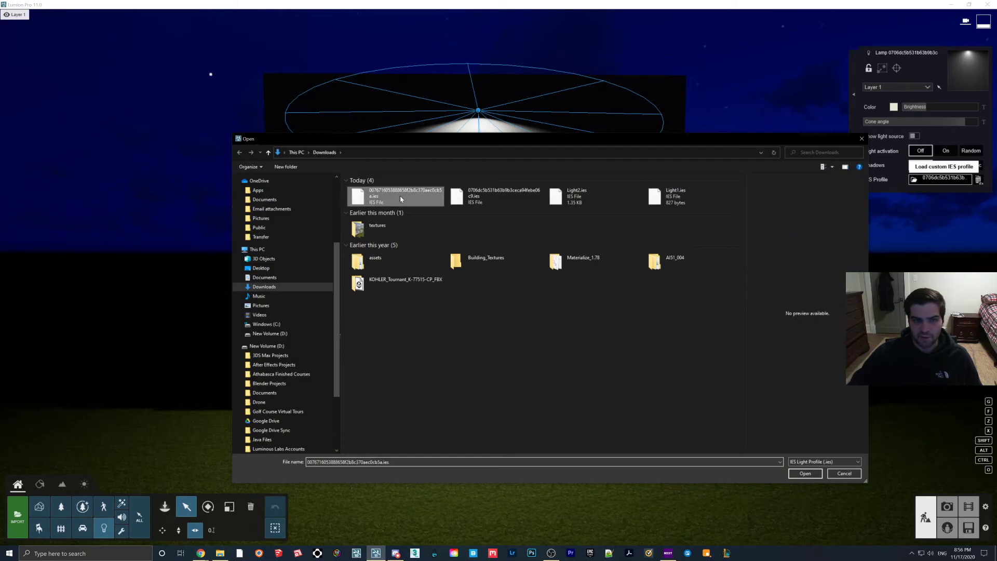
pyautogui.doubleClick(400, 196)
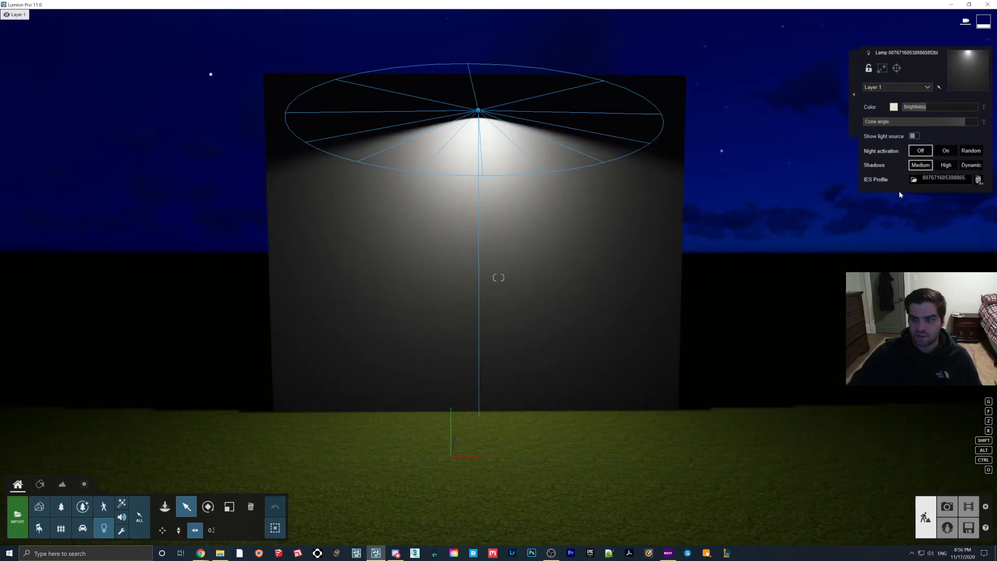
pyautogui.click(914, 179)
pyautogui.doubleClick(486, 197)
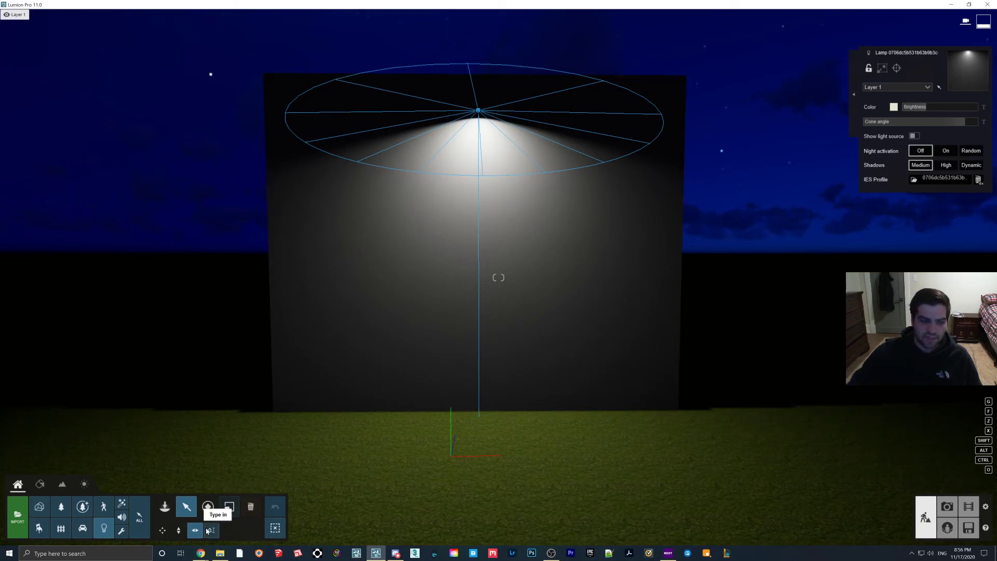
# Step: Widen the spotlight's cone angle to its maximum
pyautogui.moveTo(955, 122)
pyautogui.mouseDown()
pyautogui.moveTo(986, 123)
pyautogui.moveTo(965, 121)
pyautogui.mouseUp()
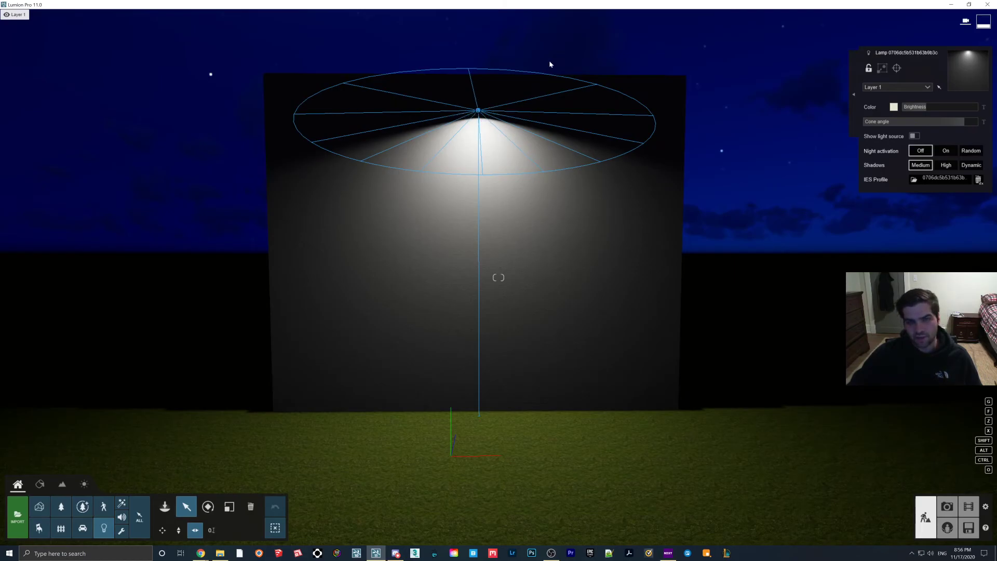
pyautogui.moveTo(947, 126); pyautogui.dragTo(982, 123)
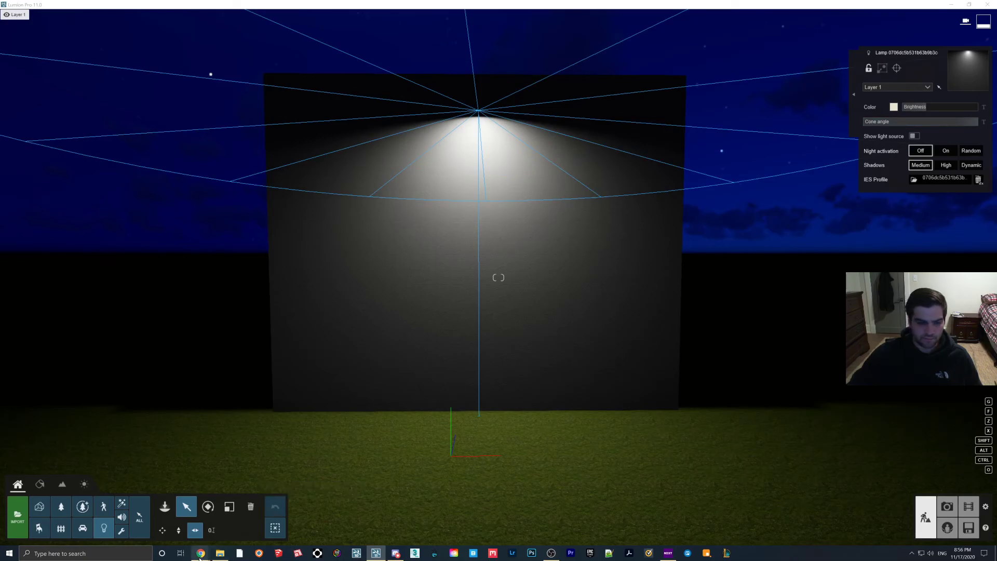
pyautogui.moveTo(200, 556)
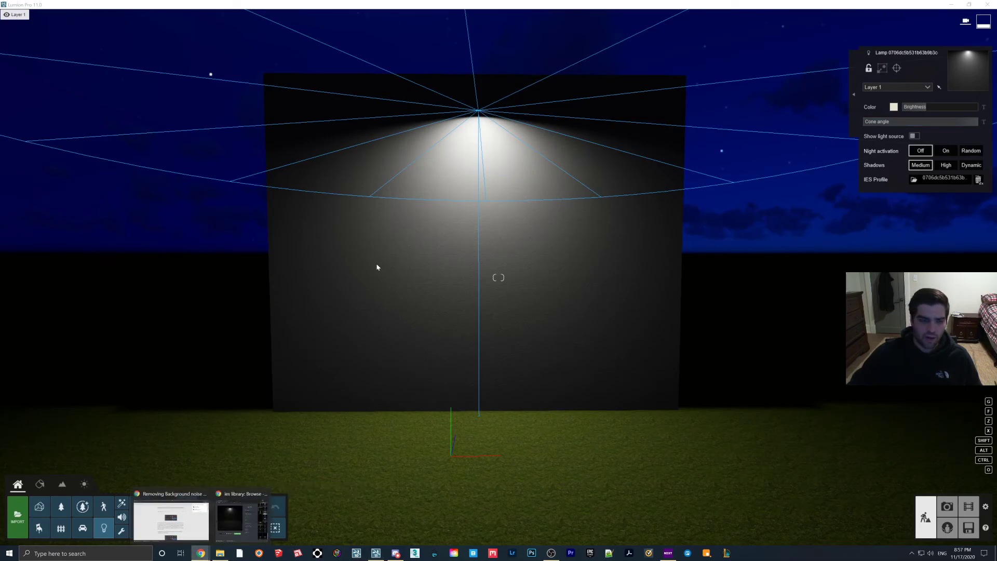
pyautogui.click(237, 527)
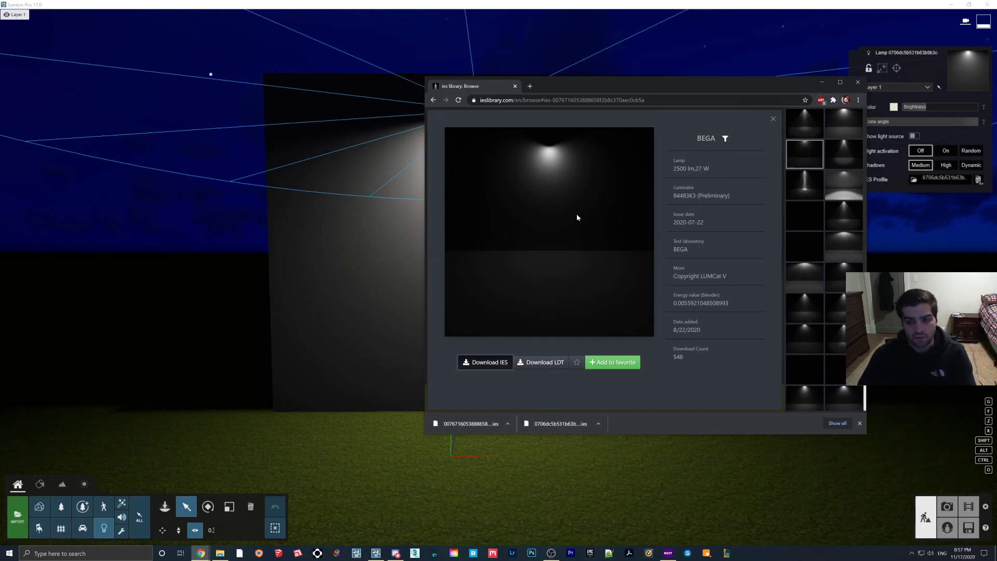
pyautogui.hotkey('alt', 'Tab')
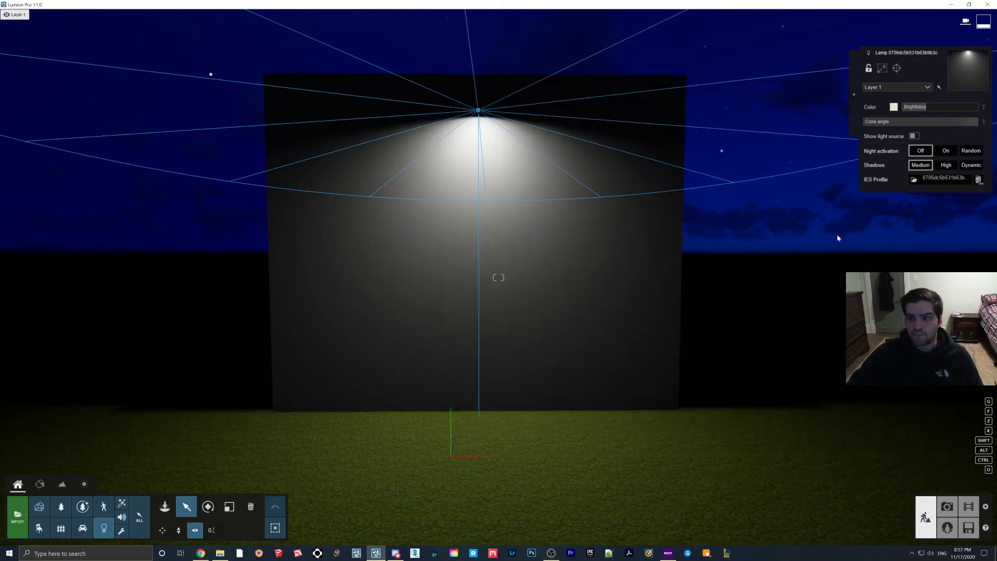
# Step: Delete the old lamp, place a Lamp09 spotlight atop the wall, and select it
pyautogui.click(250, 507)
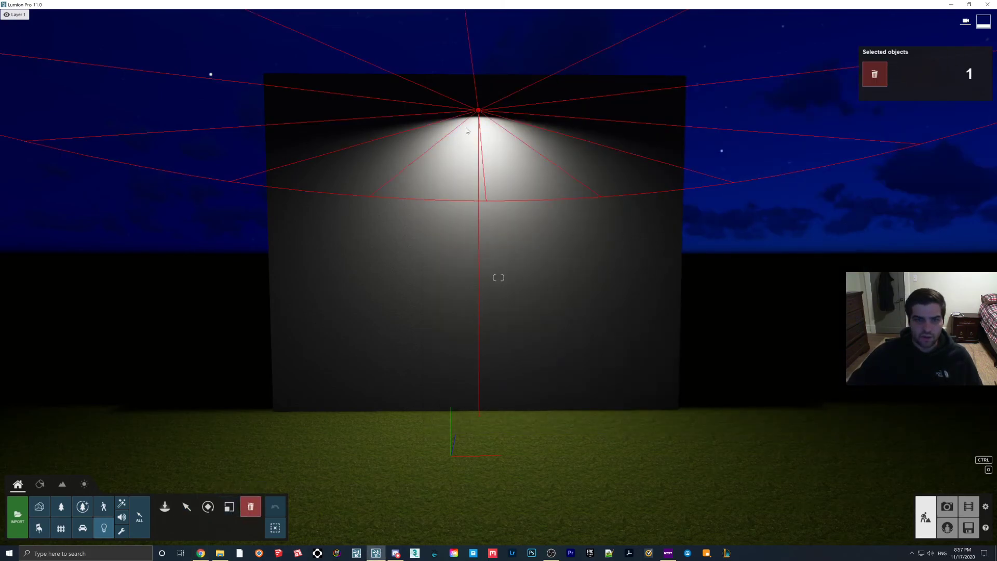
pyautogui.click(478, 110)
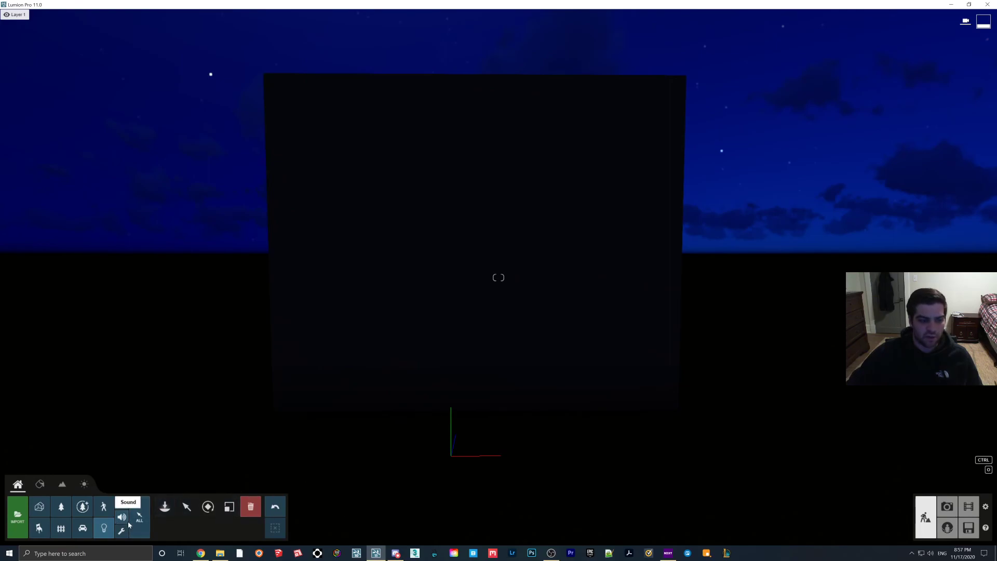
pyautogui.click(103, 529)
pyautogui.click(103, 136)
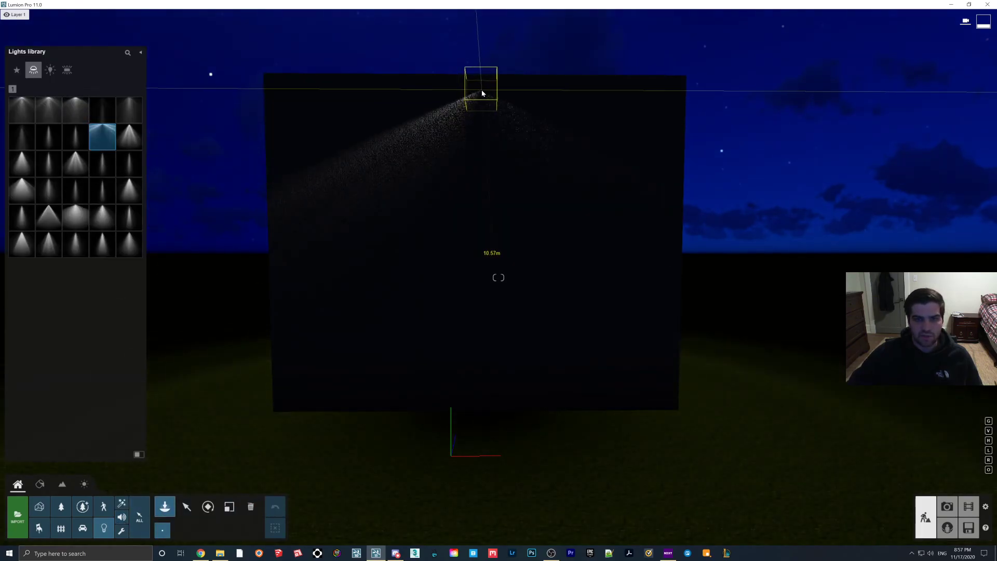
pyautogui.click(481, 94)
pyautogui.click(187, 506)
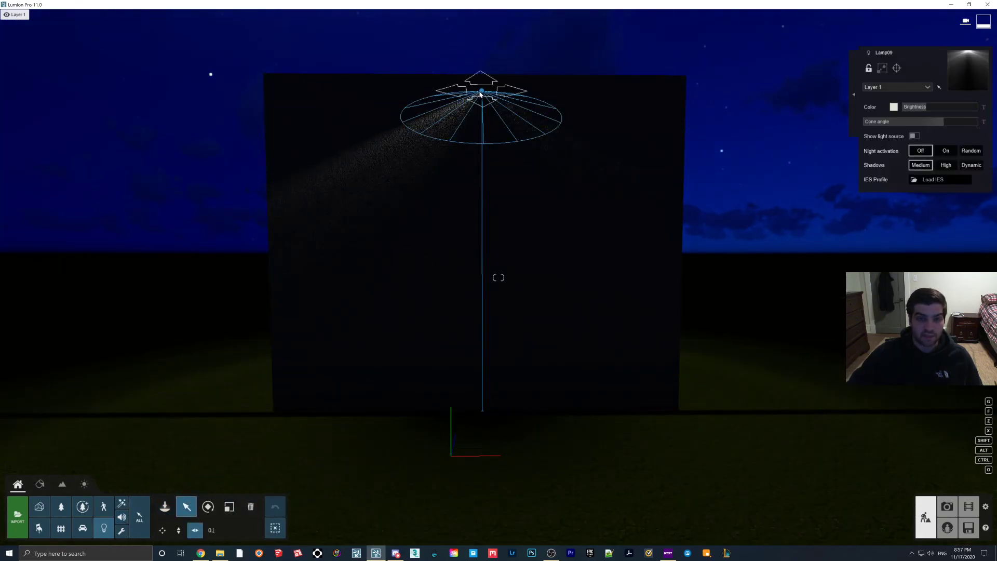